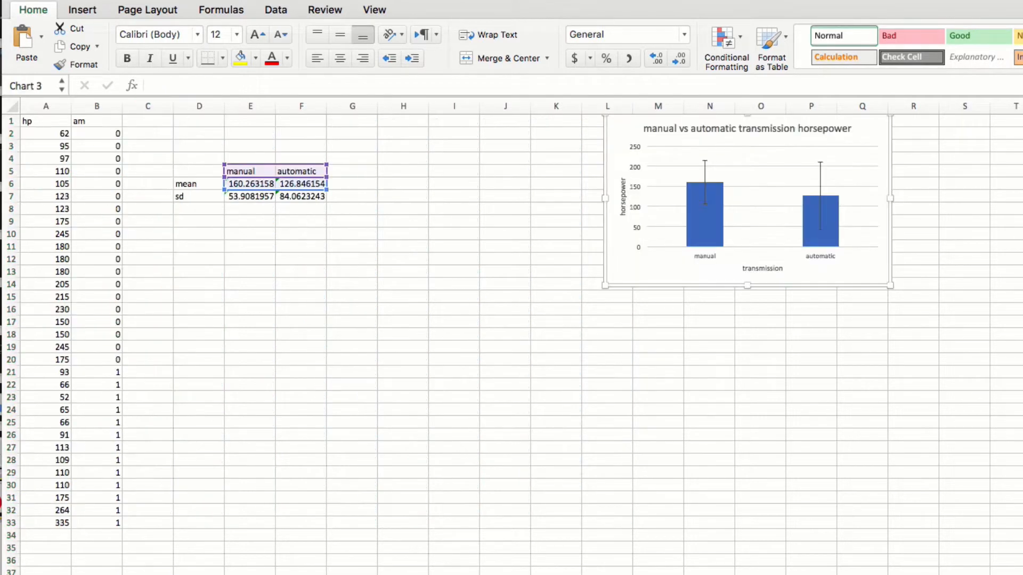
click(313, 397)
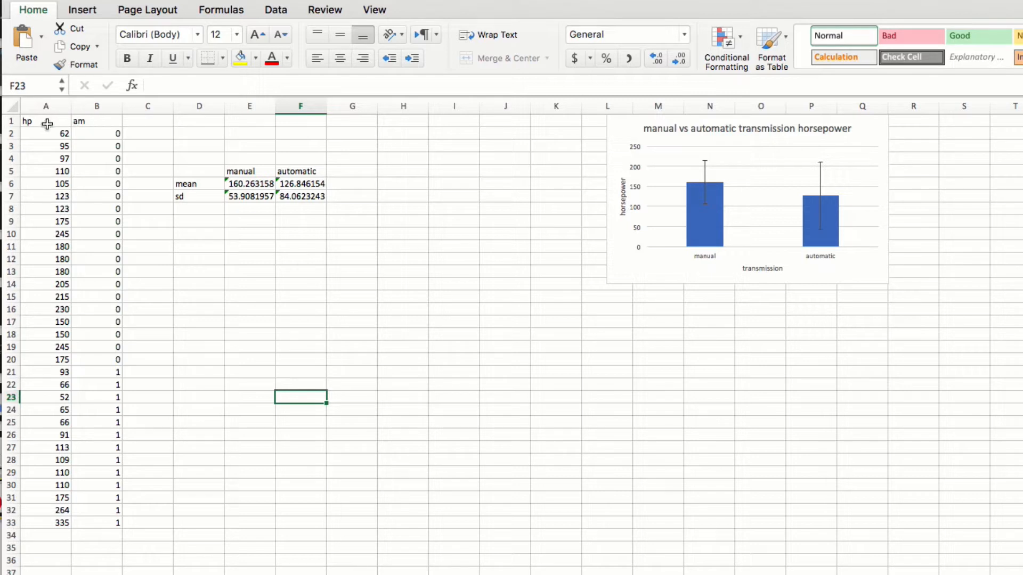
drag(48, 121, 95, 125)
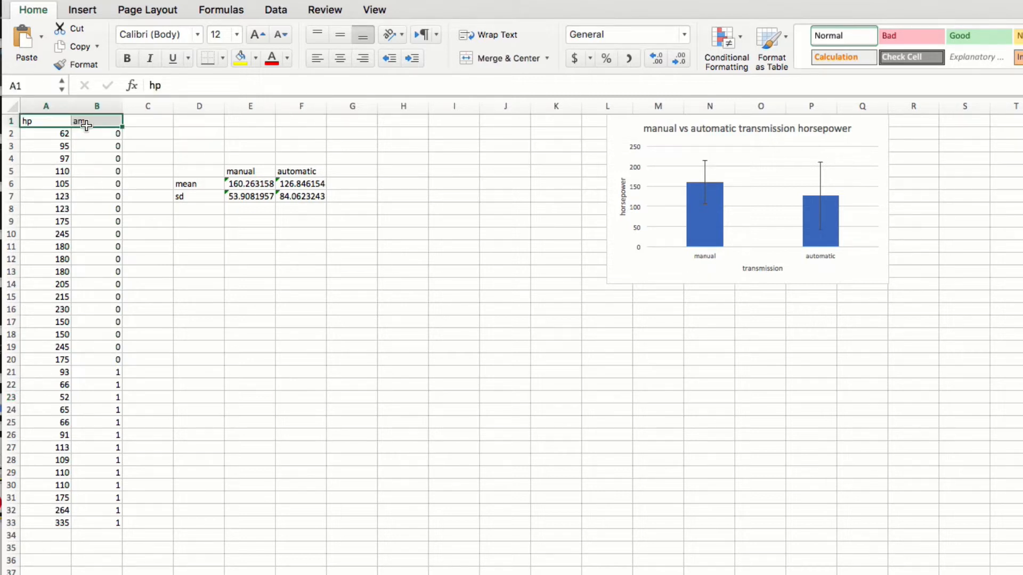
click(49, 121)
click(101, 126)
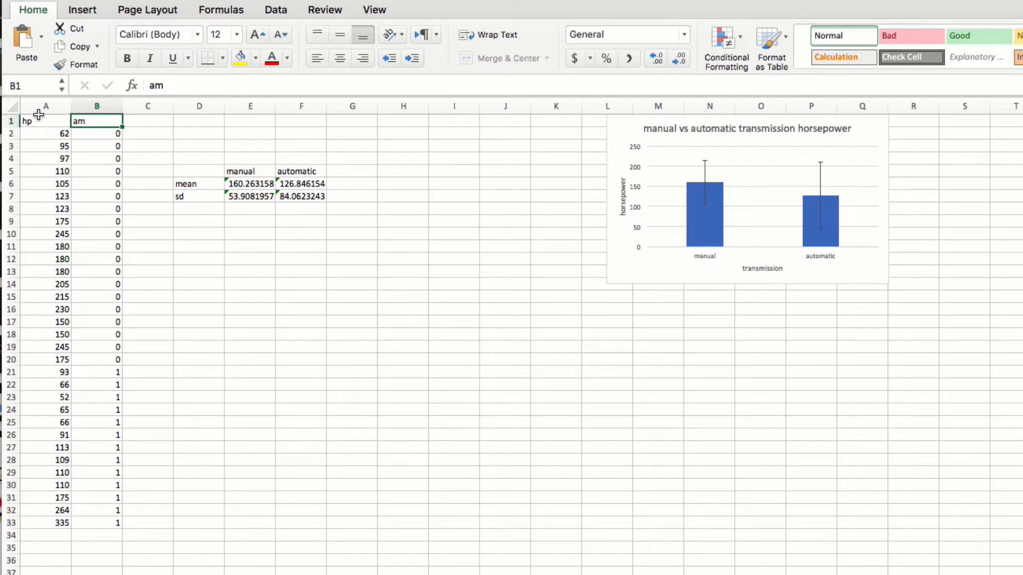
Step: Try a clustered column chart of the raw hp and am columns, and delete that chart
drag(46, 106, 104, 114)
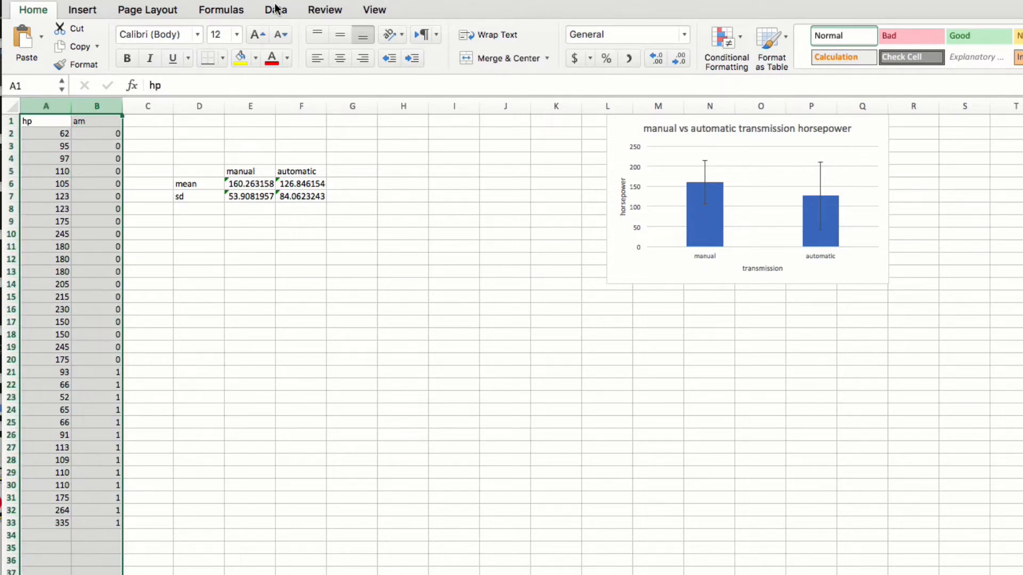
click(82, 10)
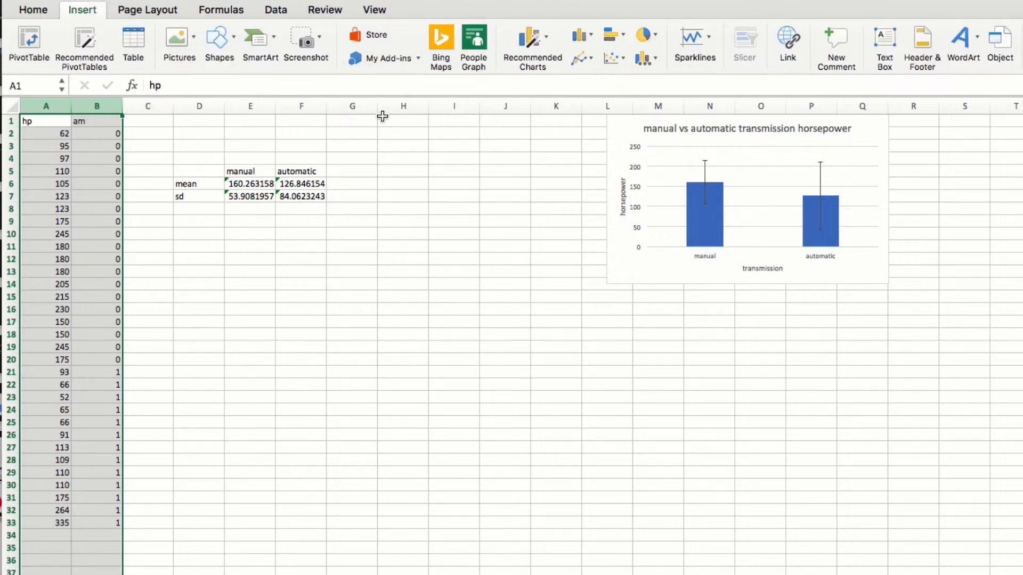
click(582, 35)
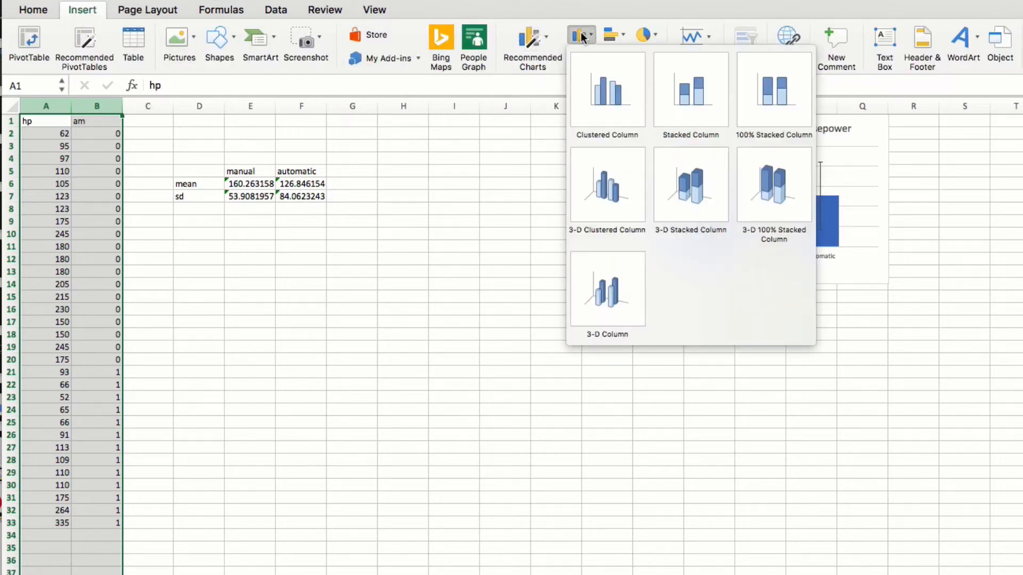
click(594, 82)
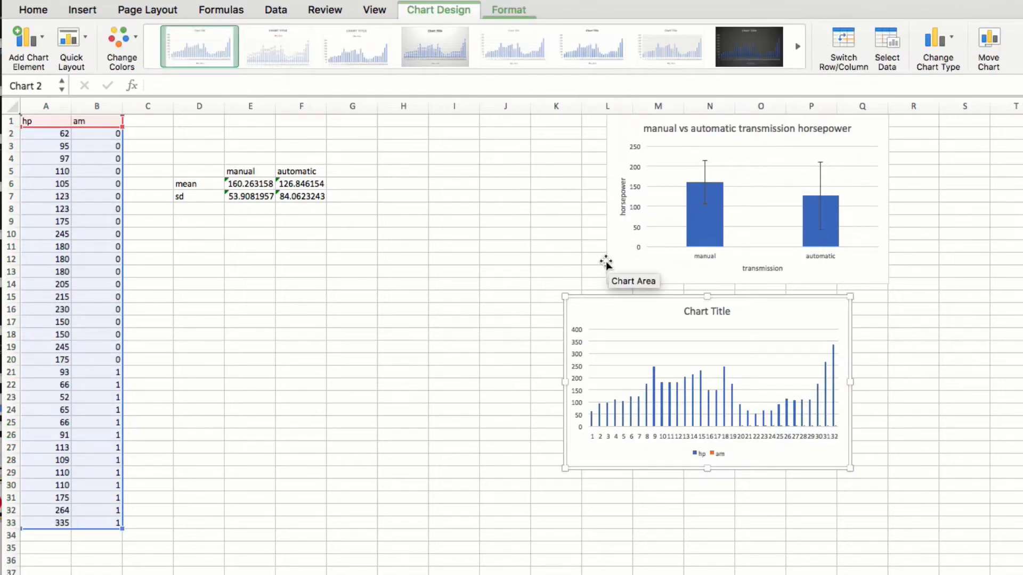
drag(589, 308, 260, 304)
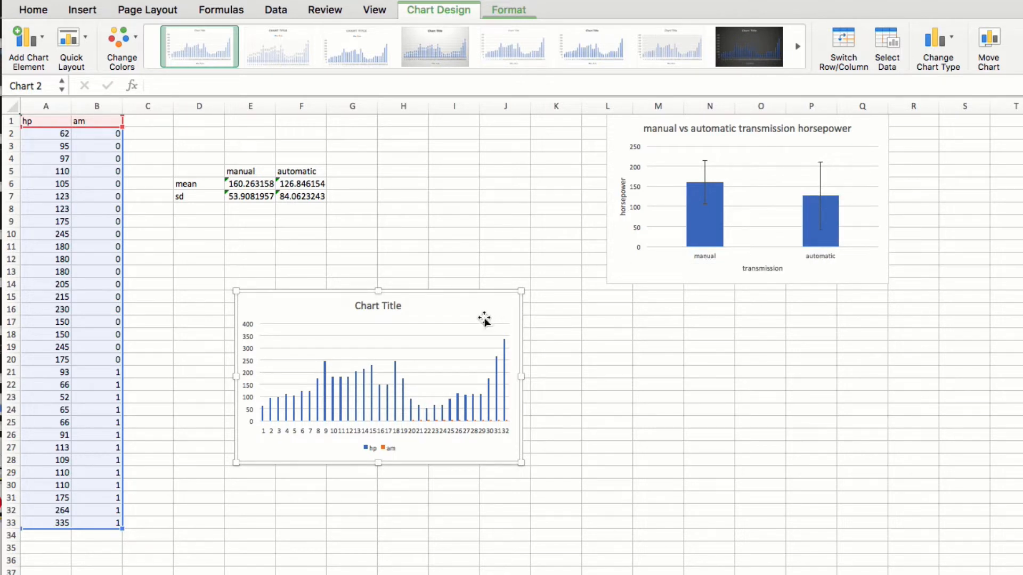
key(Delete)
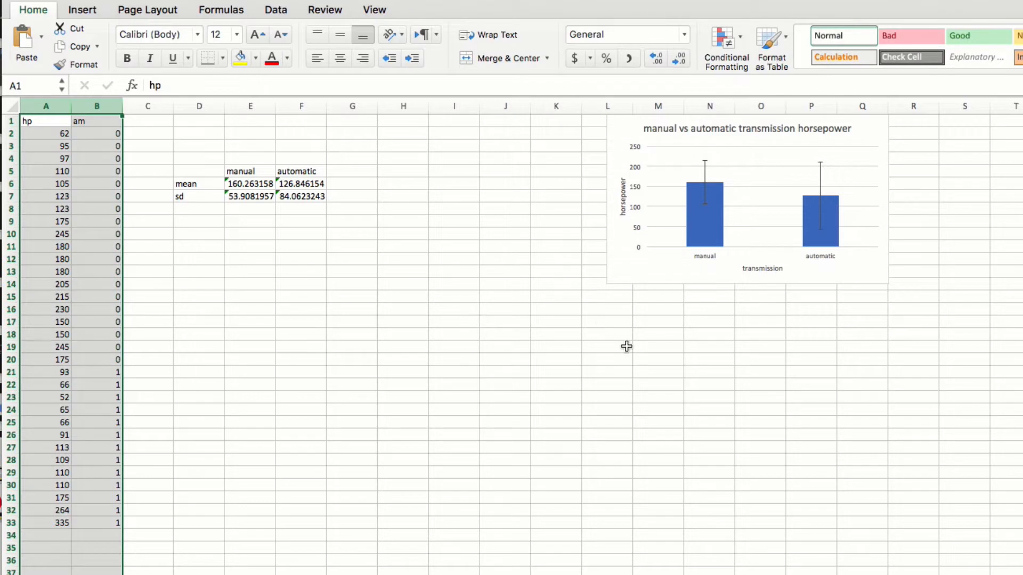
click(626, 346)
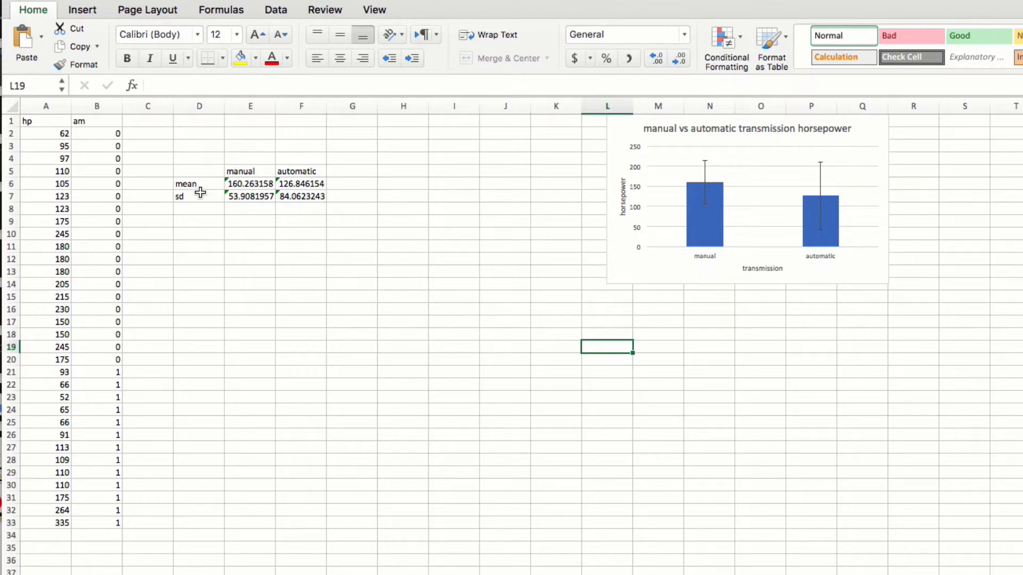
Step: Enter the row labels mean in D12 and sd in D13 for a new summary table
click(200, 174)
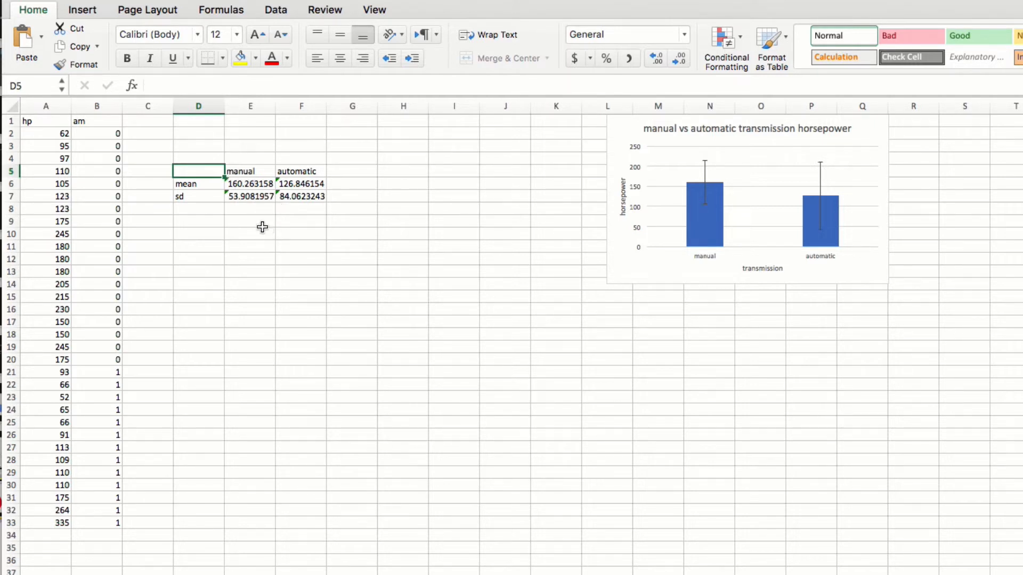
click(242, 255)
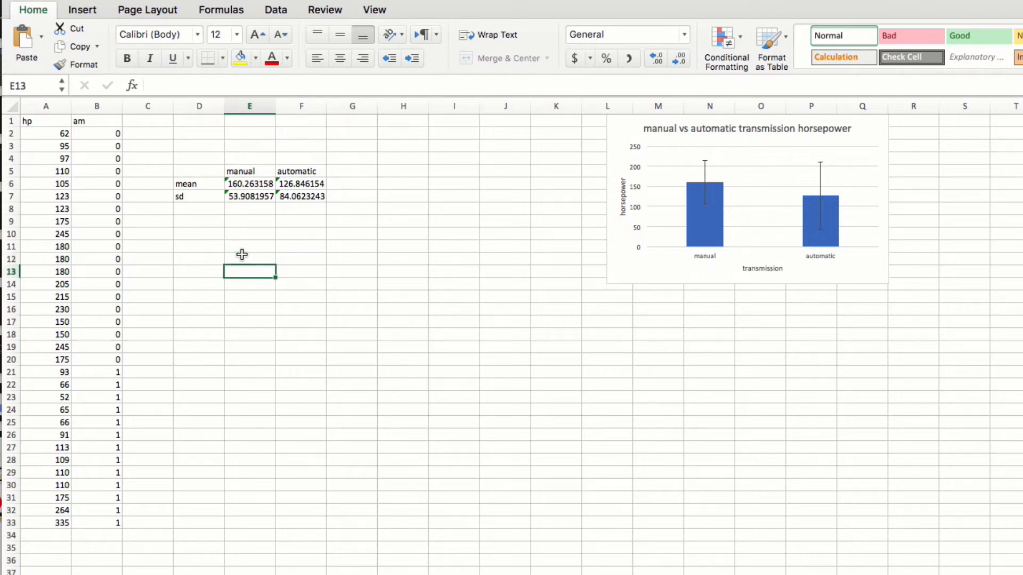
key(Left)
text(mean)
key(Return)
text(s)
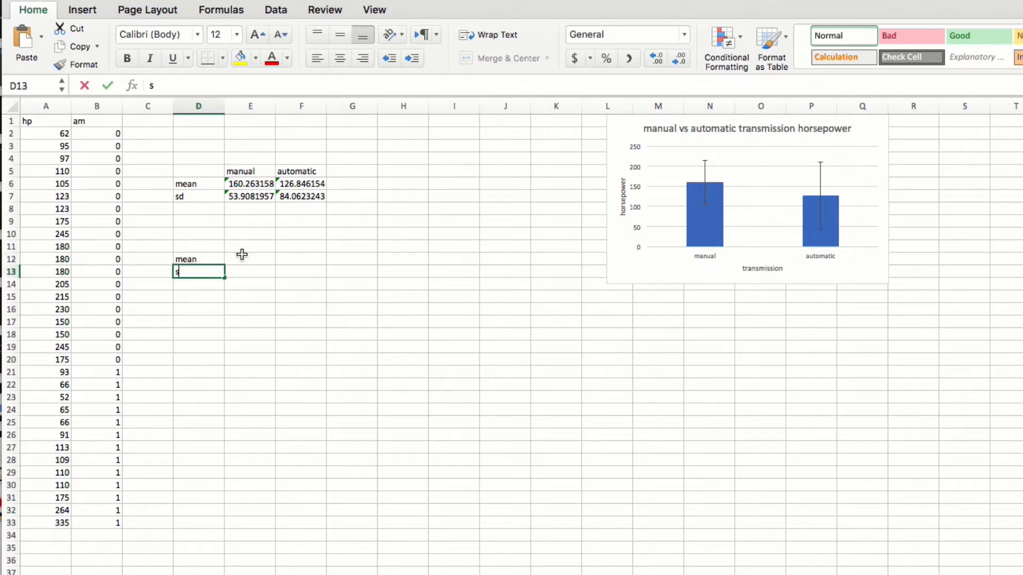
Step: Enter the column headings manual in E11 and automatic in F11 of the new summary table
click(242, 254)
key(Up)
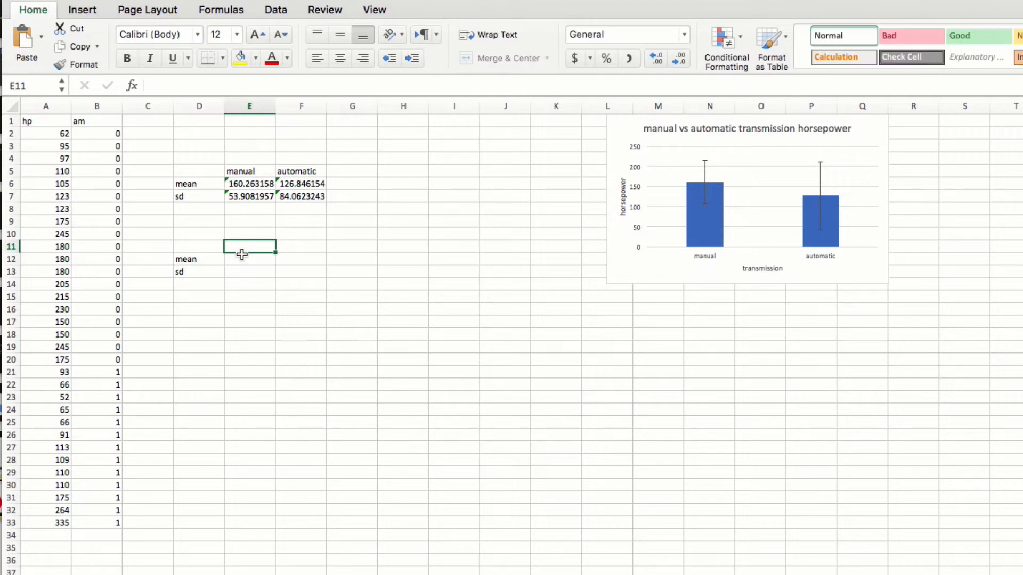
text(manual)
key(Tab)
text(auto)
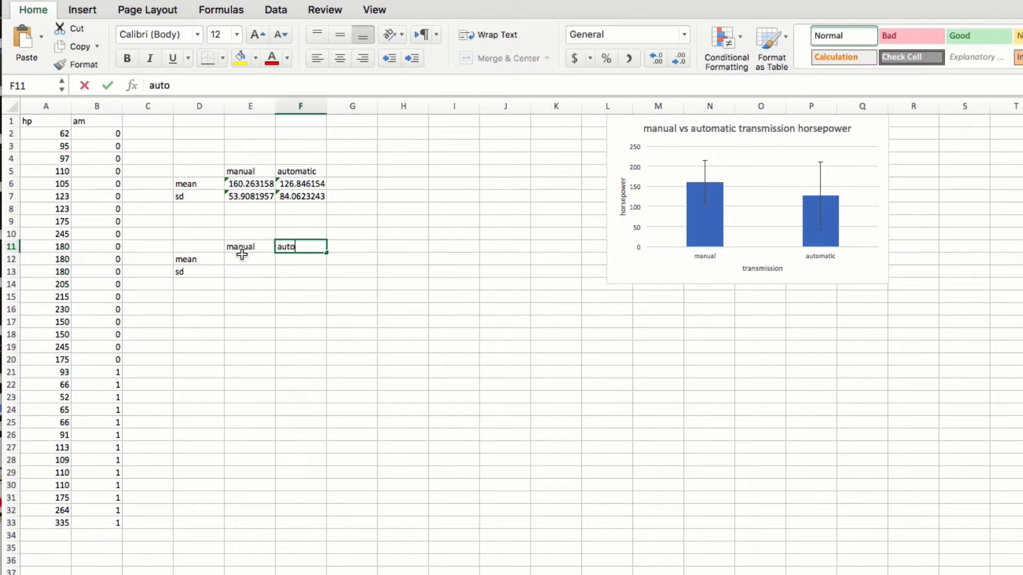
text(matic)
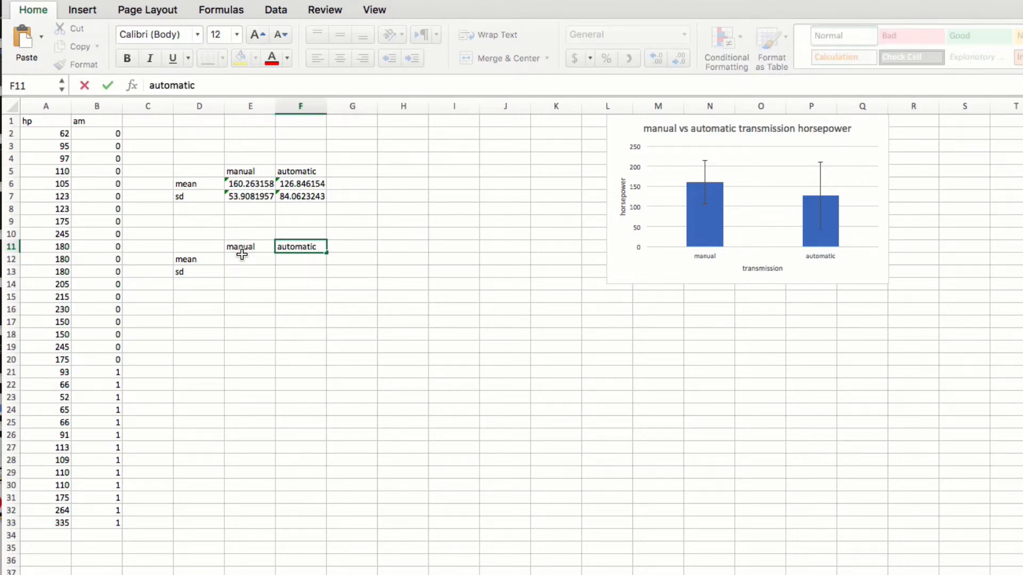
key(Return)
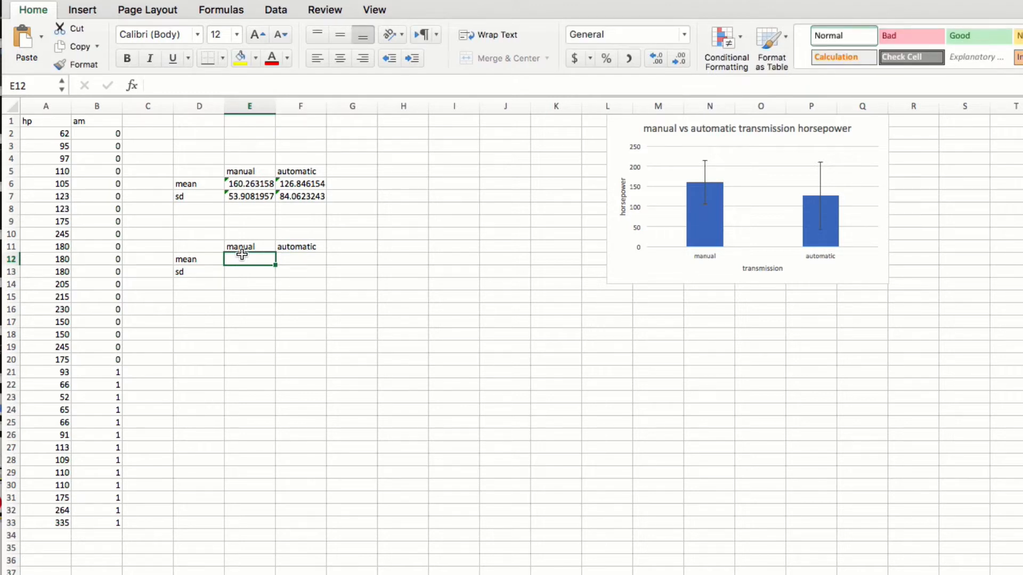
Step: Calculate the manual mean in E12 with AVERAGE over the horsepower values in A2:A20
text(=averg)
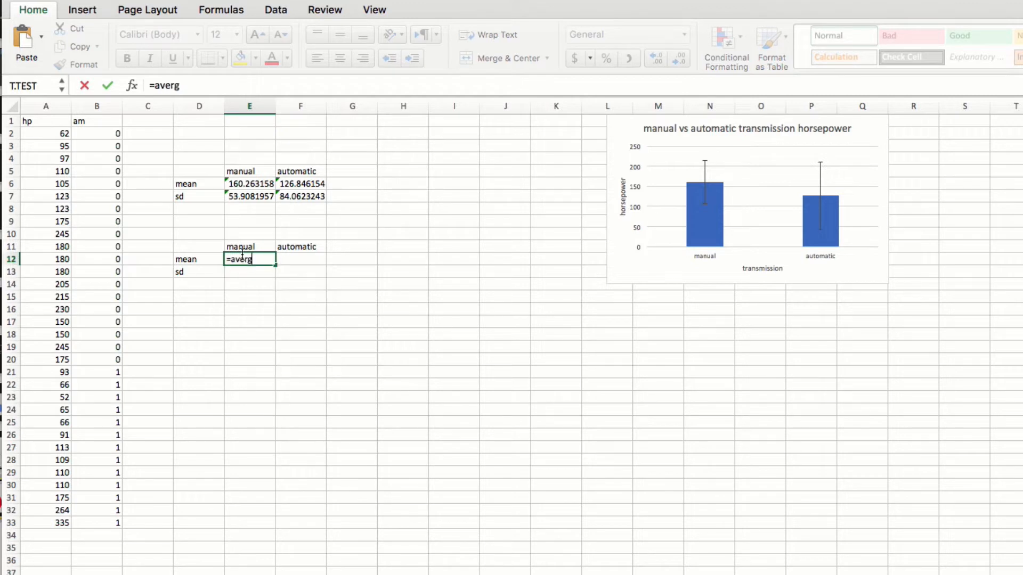
key(BackSpace)
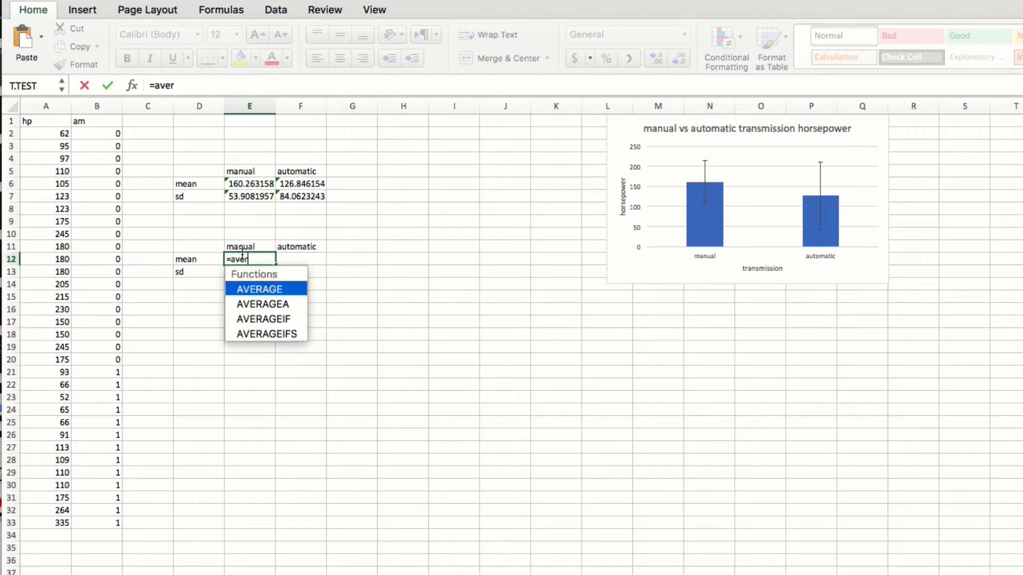
double_click(264, 289)
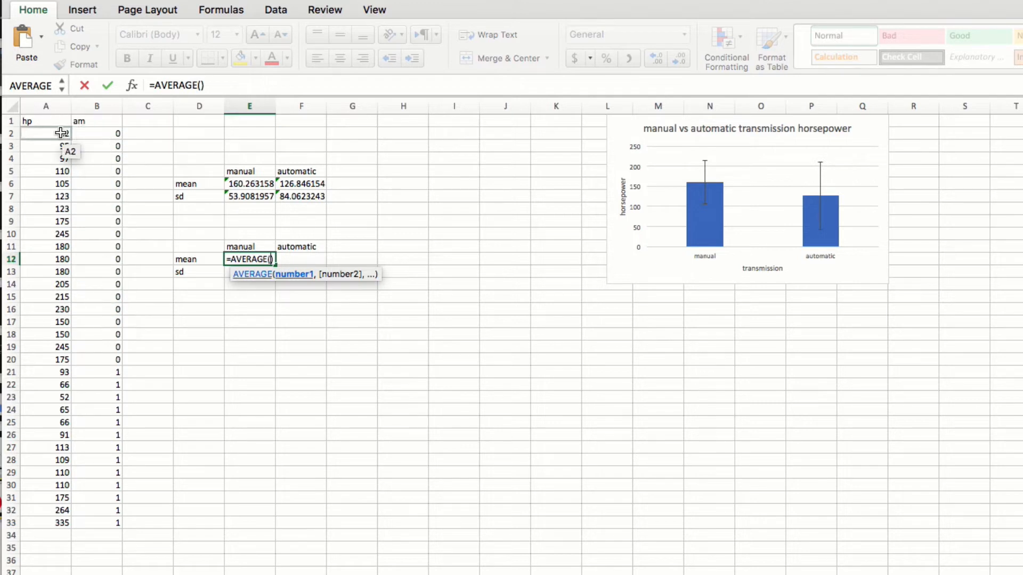
drag(60, 134, 56, 360)
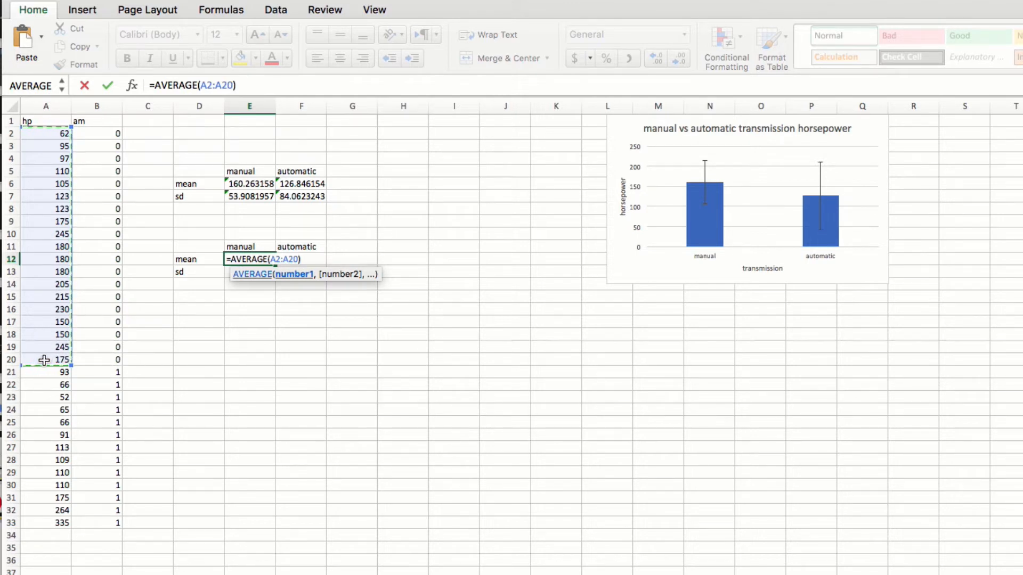
key(Return)
Step: Calculate the automatic mean in F12 with AVERAGE over the horsepower values in A21:A33
key(Right)
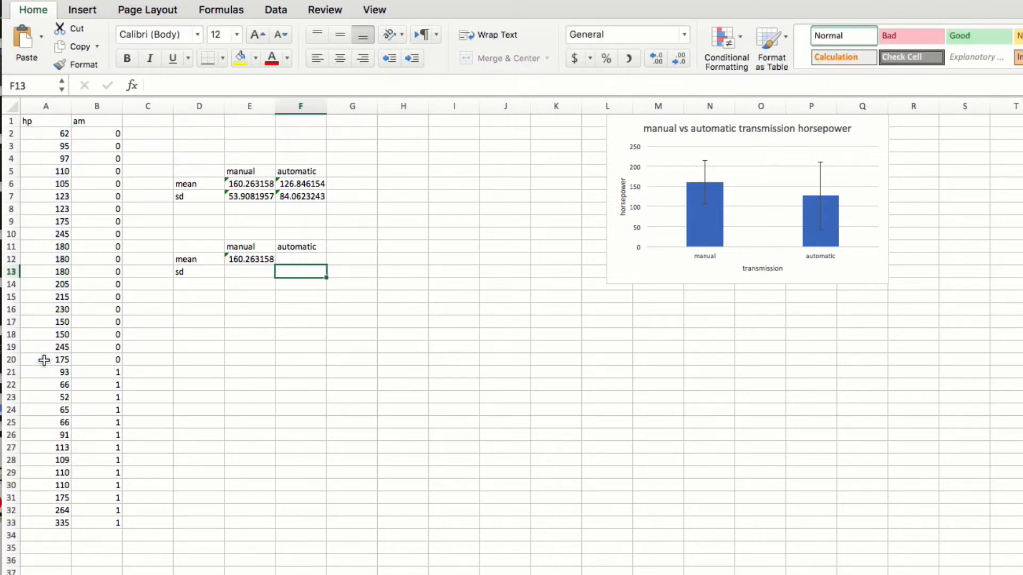
click(292, 259)
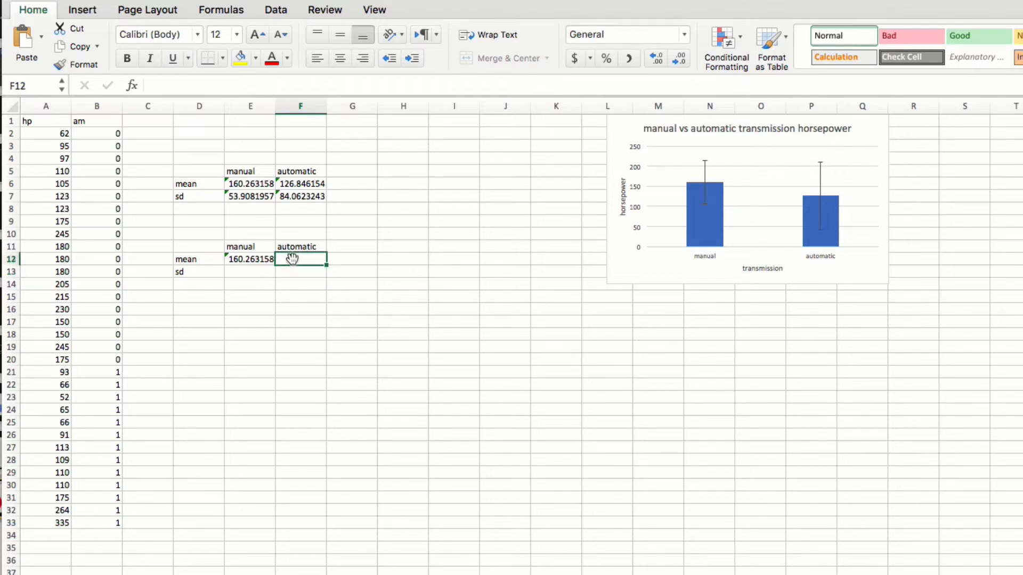
text(=aver)
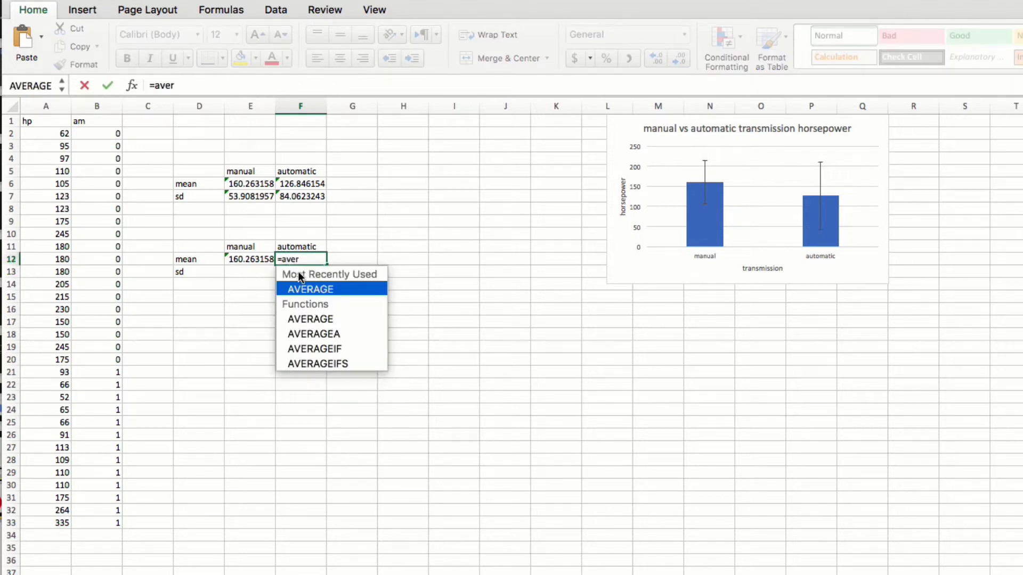
double_click(301, 290)
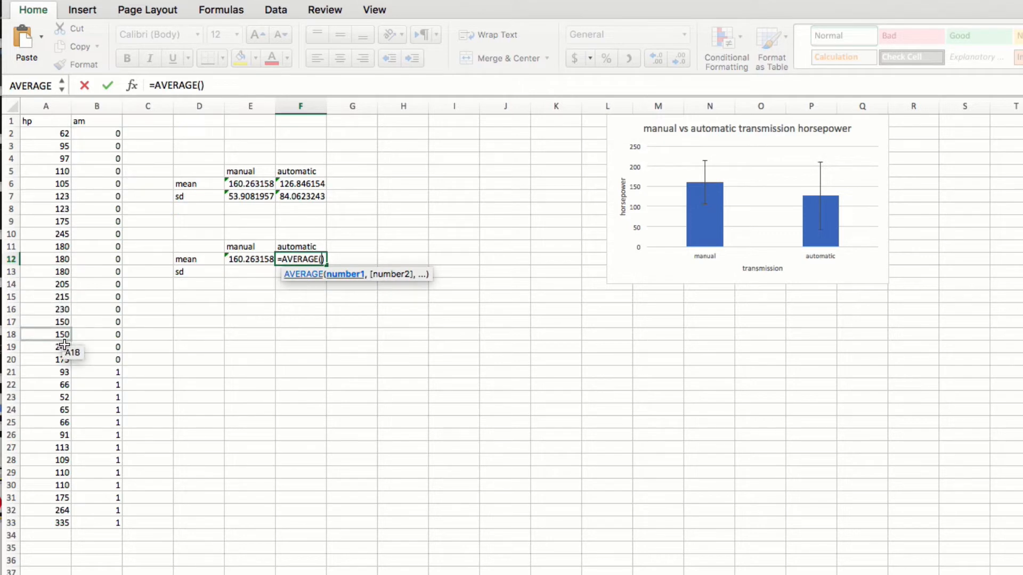
click(64, 380)
click(64, 372)
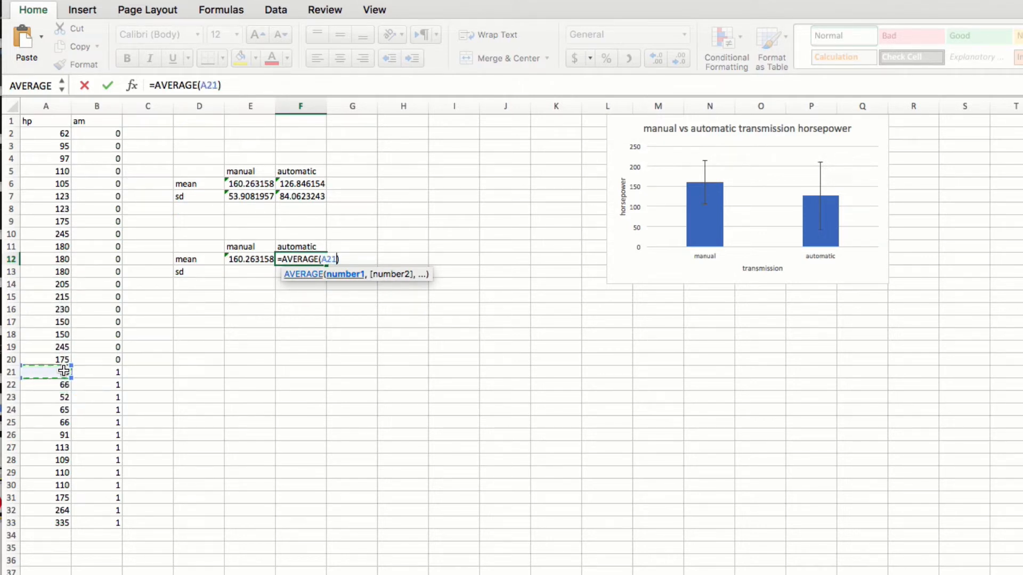
drag(64, 371, 50, 527)
key(Return)
Step: Calculate the manual standard deviation in E13 with STDEV.S over A2:A20
key(Left)
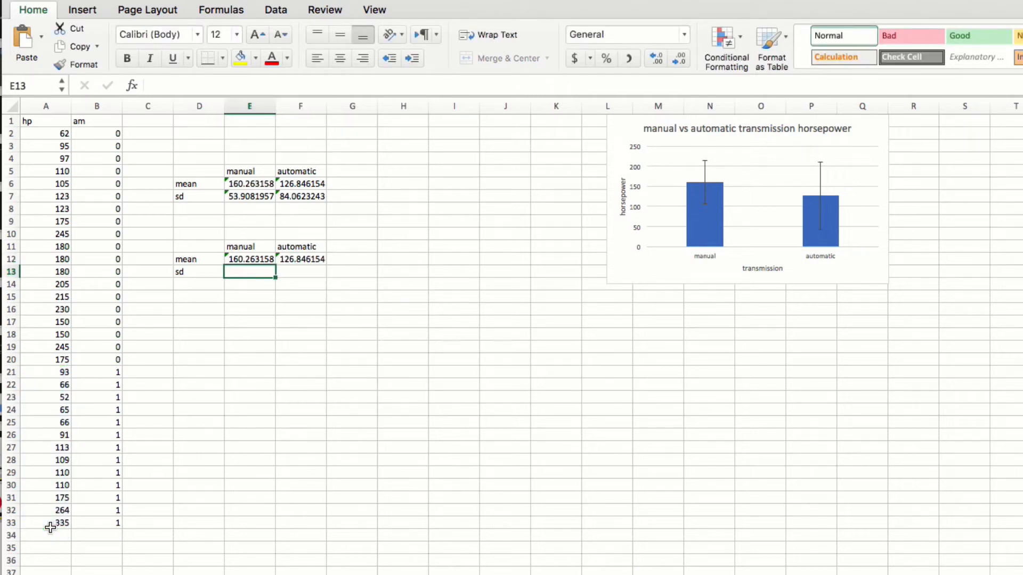
text(=st)
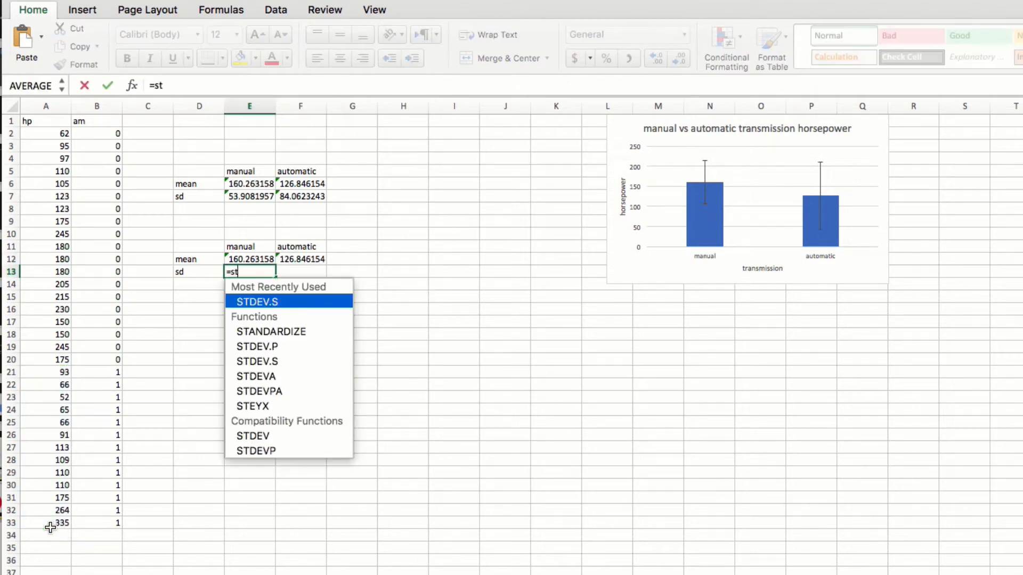
double_click(278, 302)
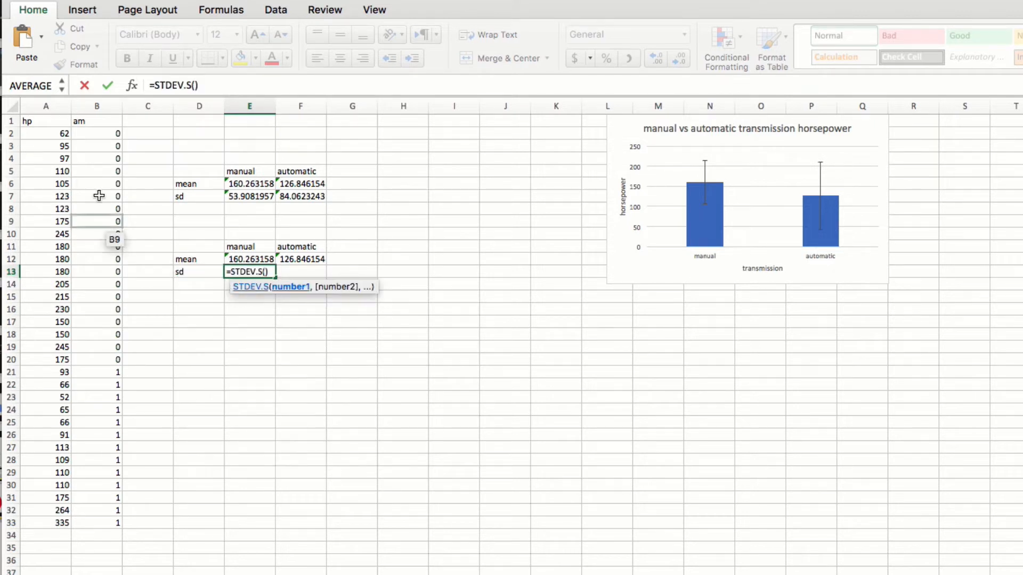
drag(51, 128, 55, 363)
key(Return)
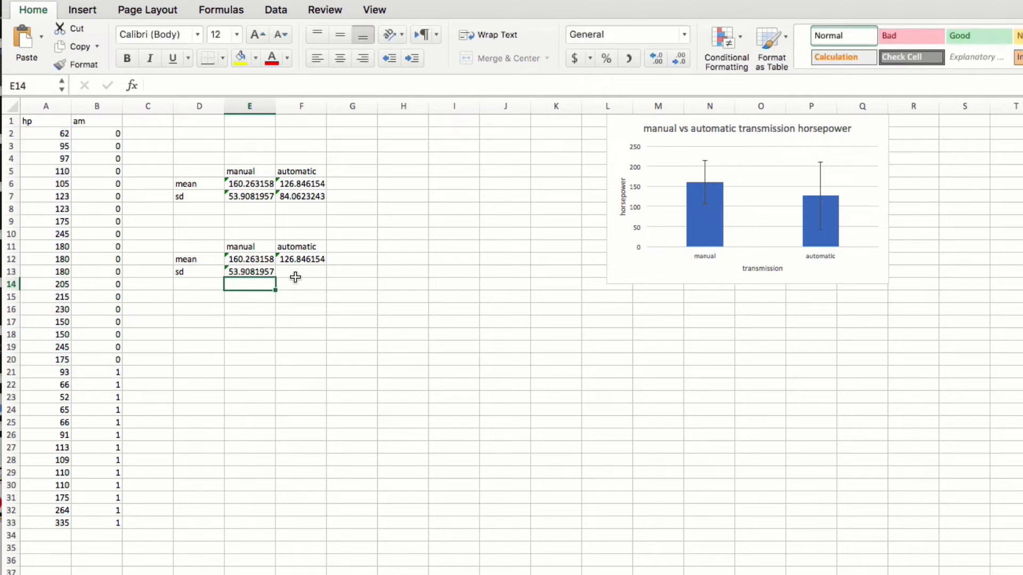
Step: Calculate the automatic standard deviation in F13 with STDEV.S over A21:A33
click(295, 276)
text(=std)
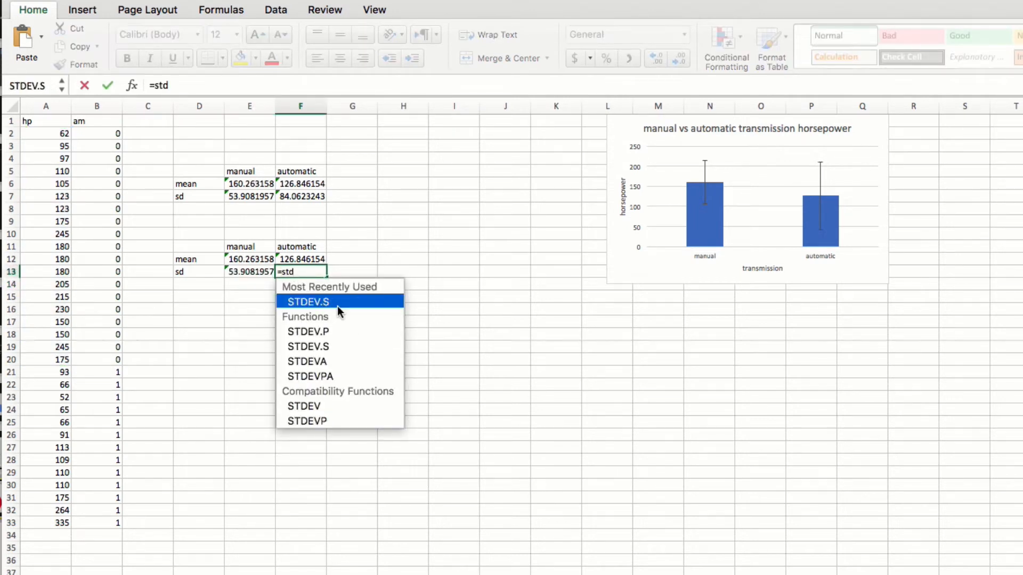
double_click(340, 299)
drag(56, 372, 54, 520)
key(Return)
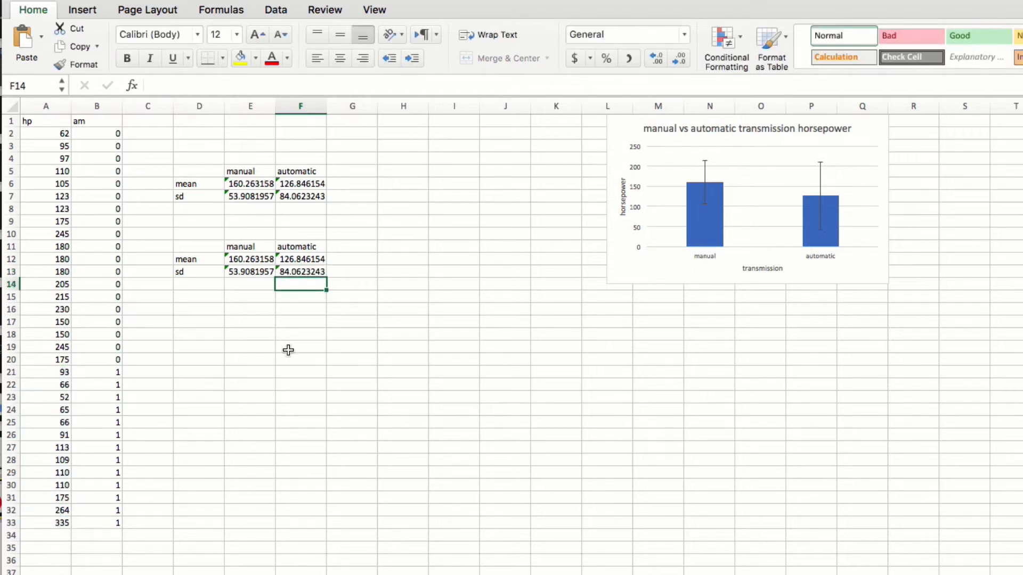
Step: Insert a clustered column chart of the means from E11:F12 and move it below the summary table, across columns G to L
drag(205, 243, 309, 274)
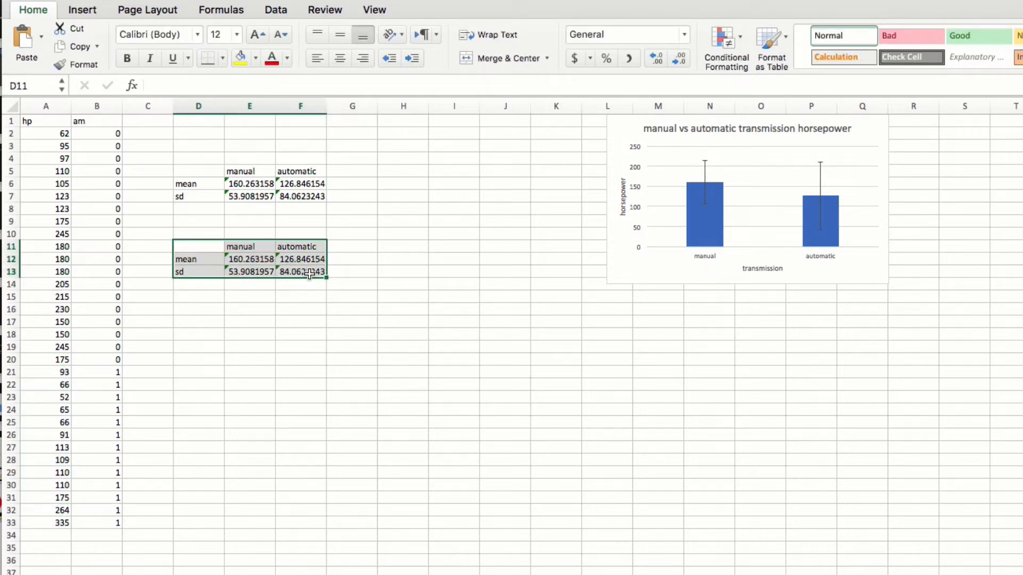
click(457, 356)
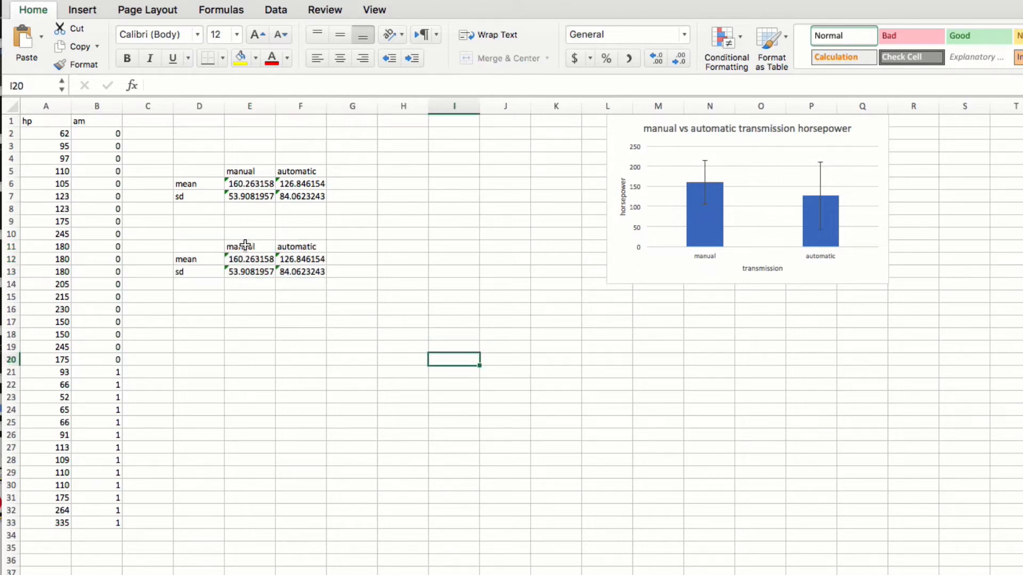
drag(245, 244, 295, 258)
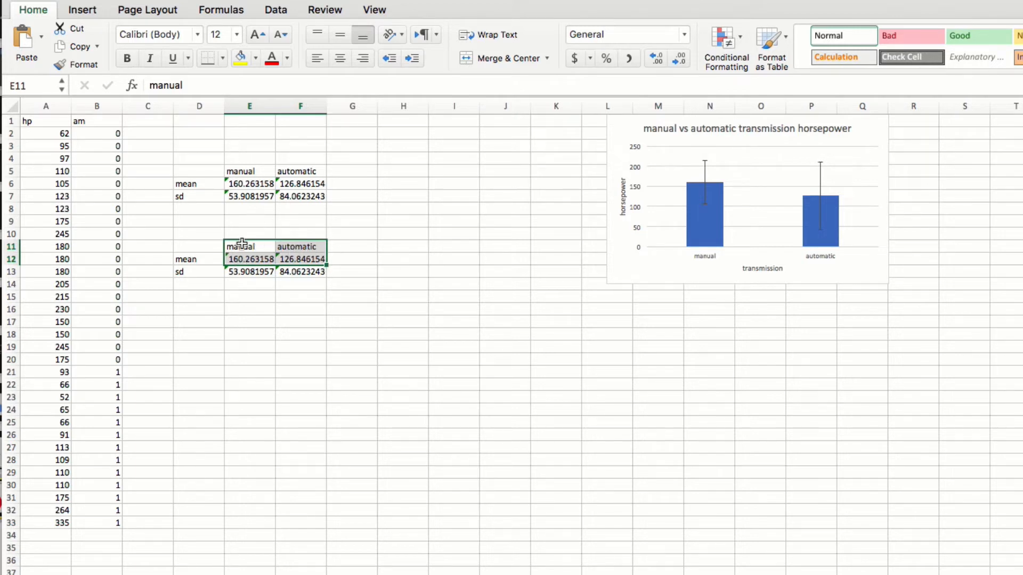
click(87, 11)
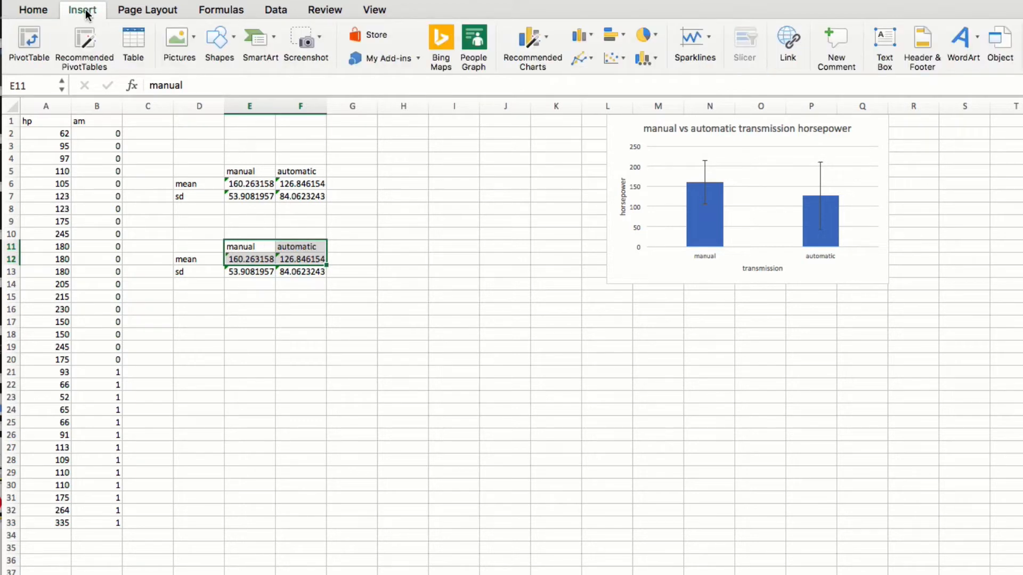
click(578, 38)
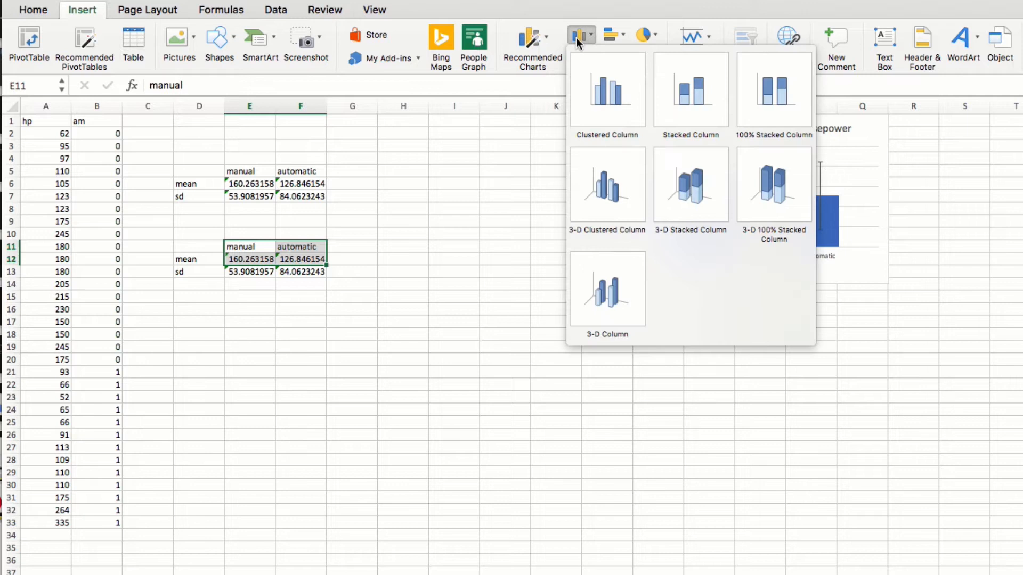
click(597, 91)
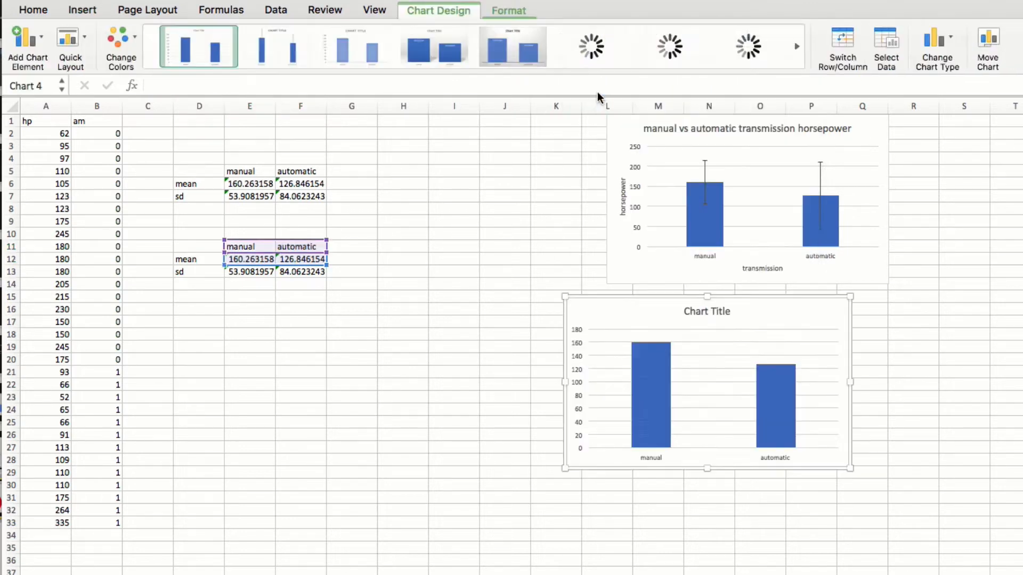
drag(624, 315, 398, 350)
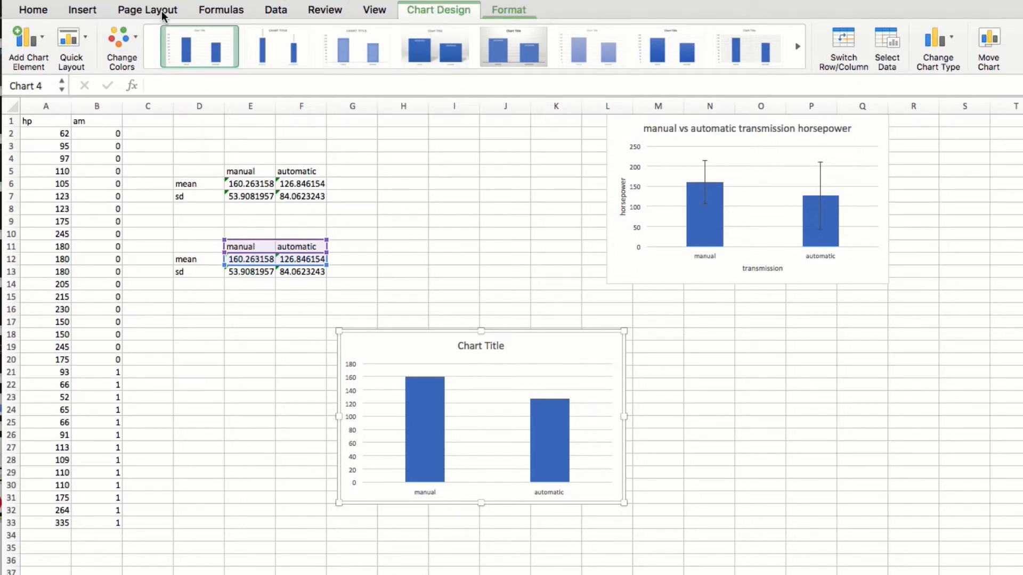
Step: Add error bars to the new column chart and set their error amount to Custom
click(34, 34)
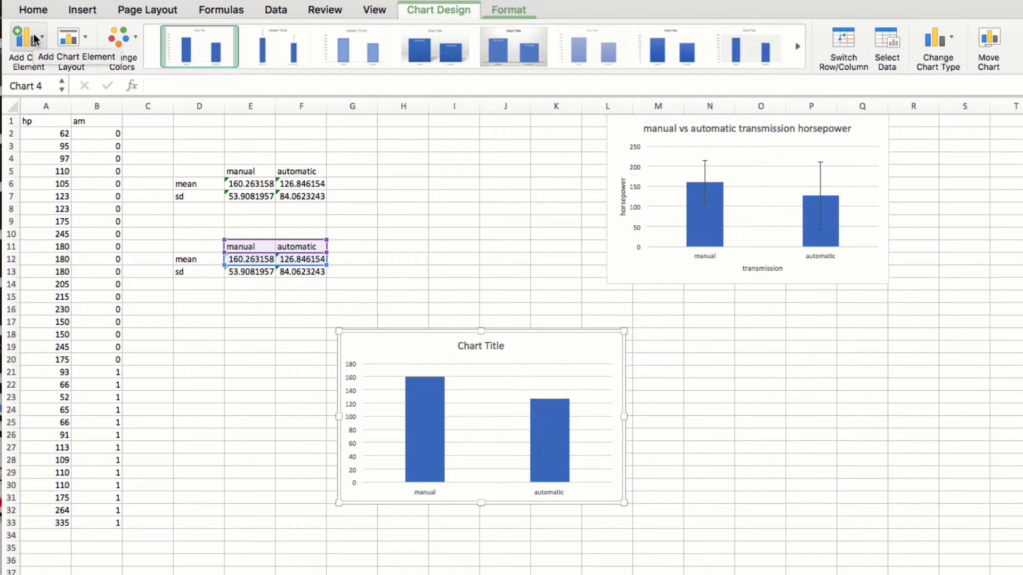
mouse_move(40, 84)
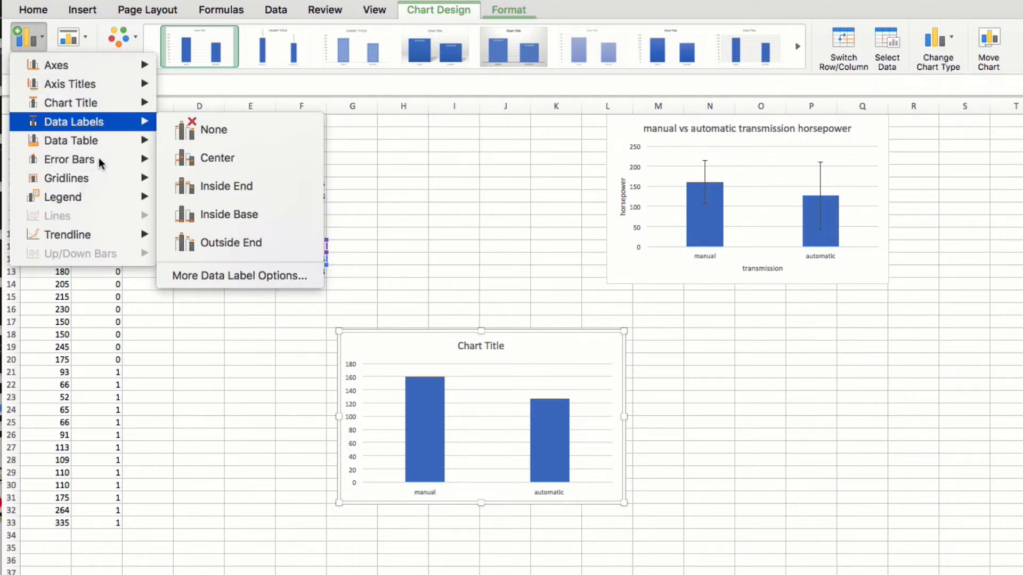
mouse_move(128, 166)
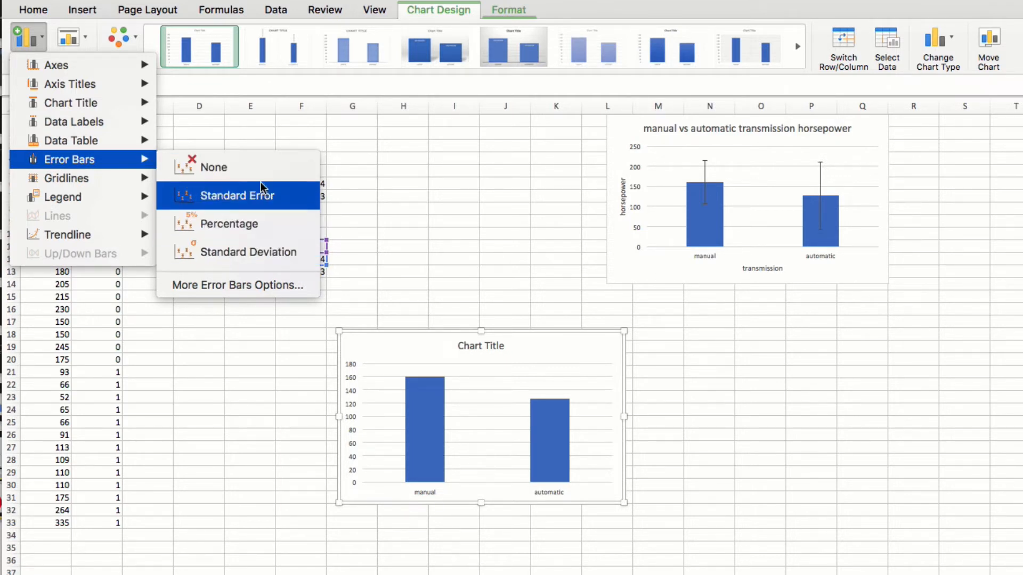
click(229, 285)
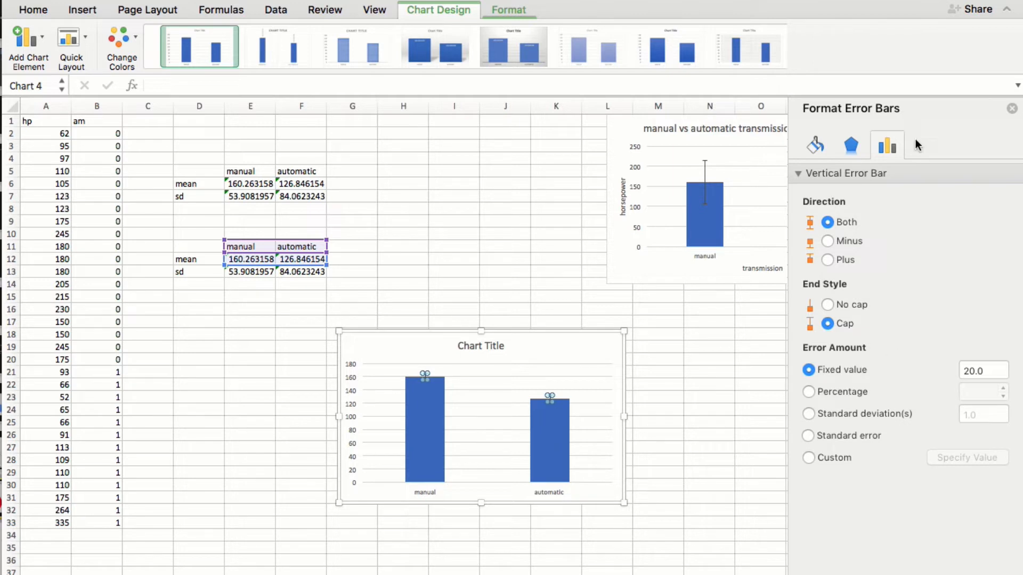
click(808, 459)
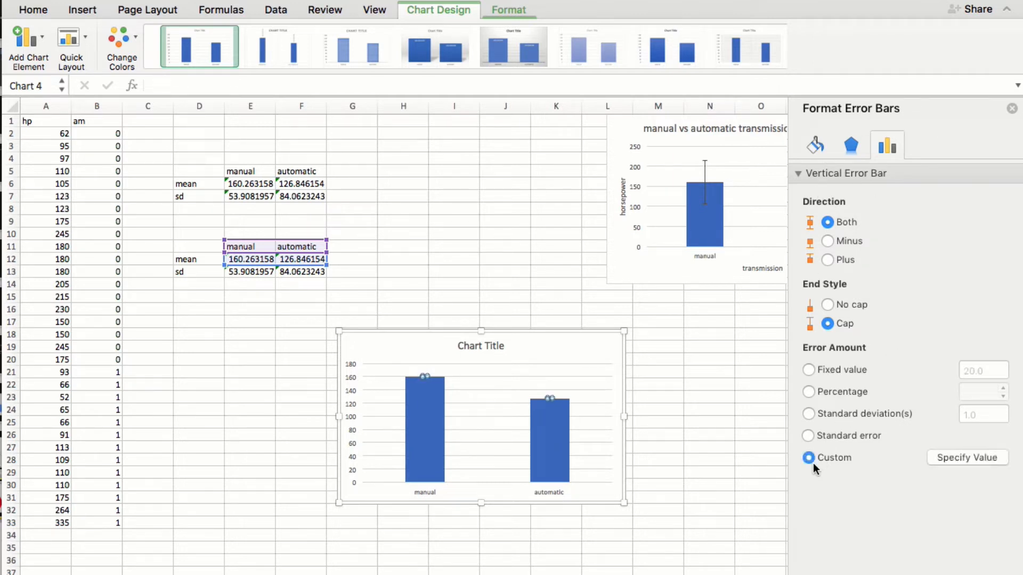
Step: Specify the standard deviations in E13:F13 as both the positive and negative custom error values
click(942, 458)
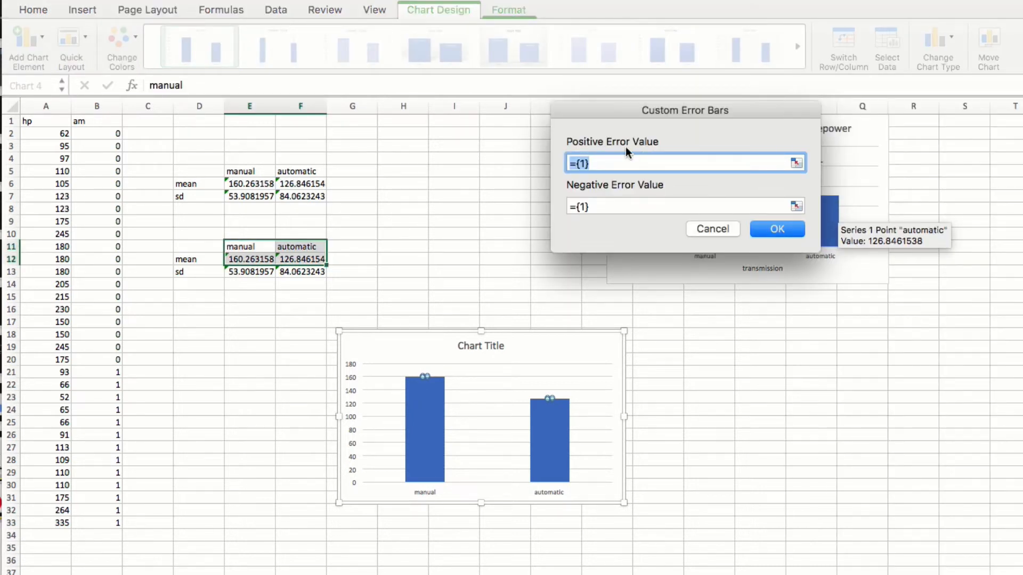
click(796, 163)
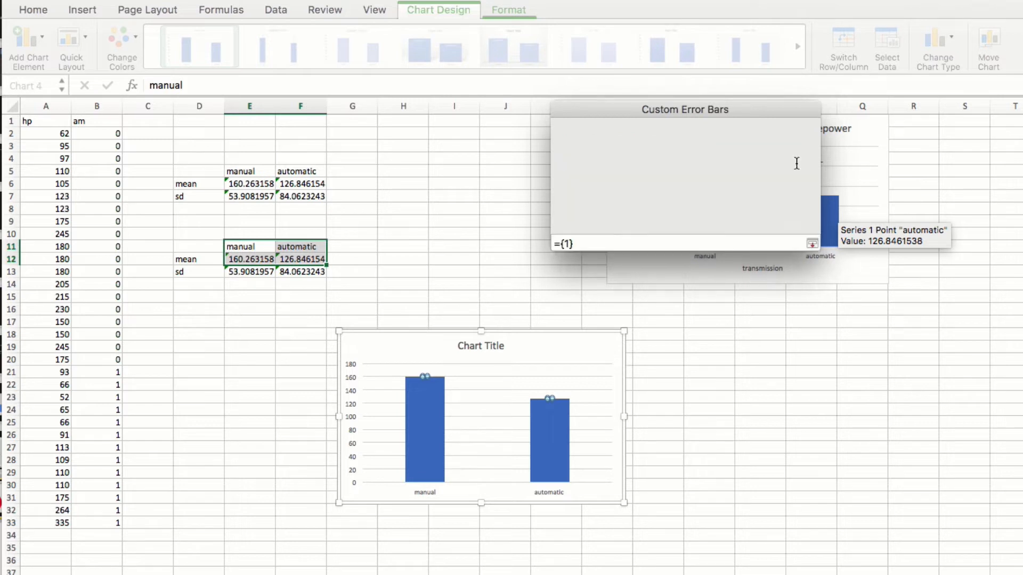
drag(257, 271, 295, 274)
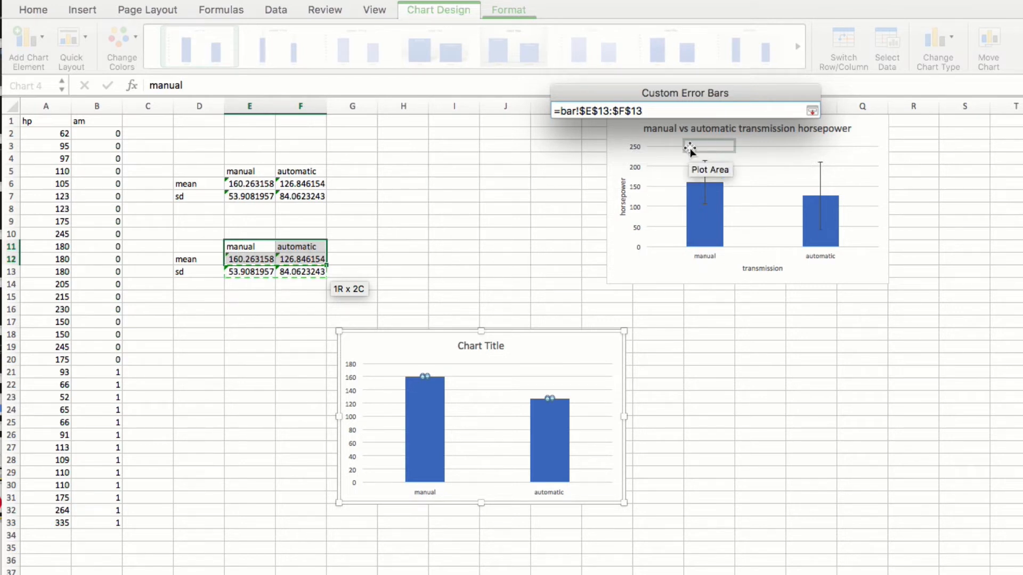
click(812, 111)
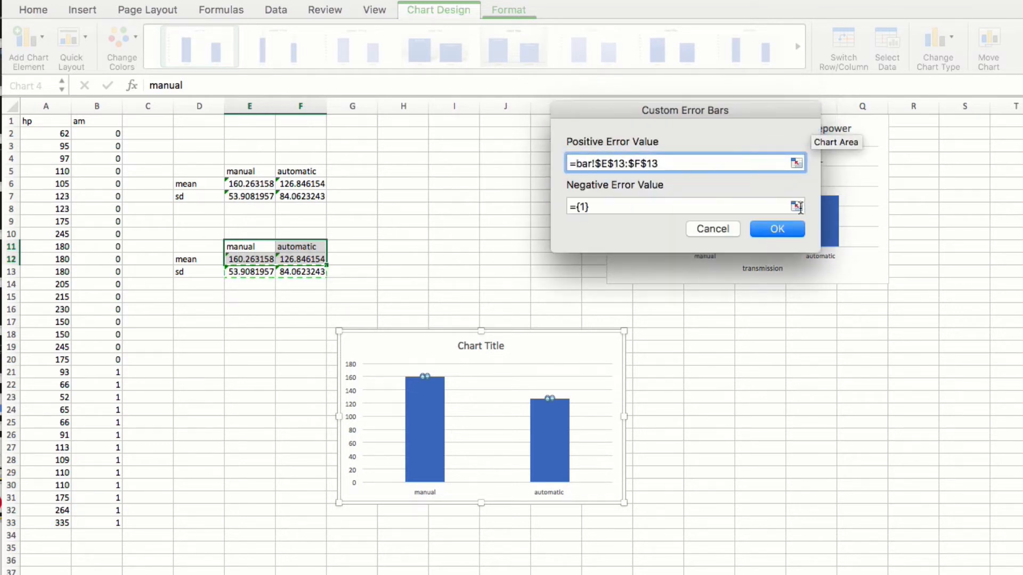
click(796, 206)
drag(268, 270, 300, 270)
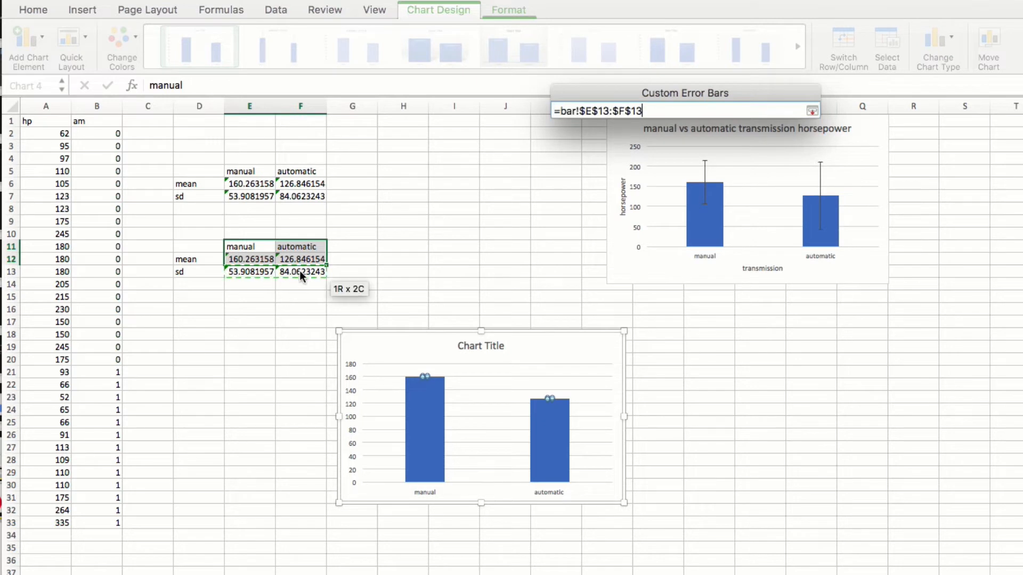
click(815, 114)
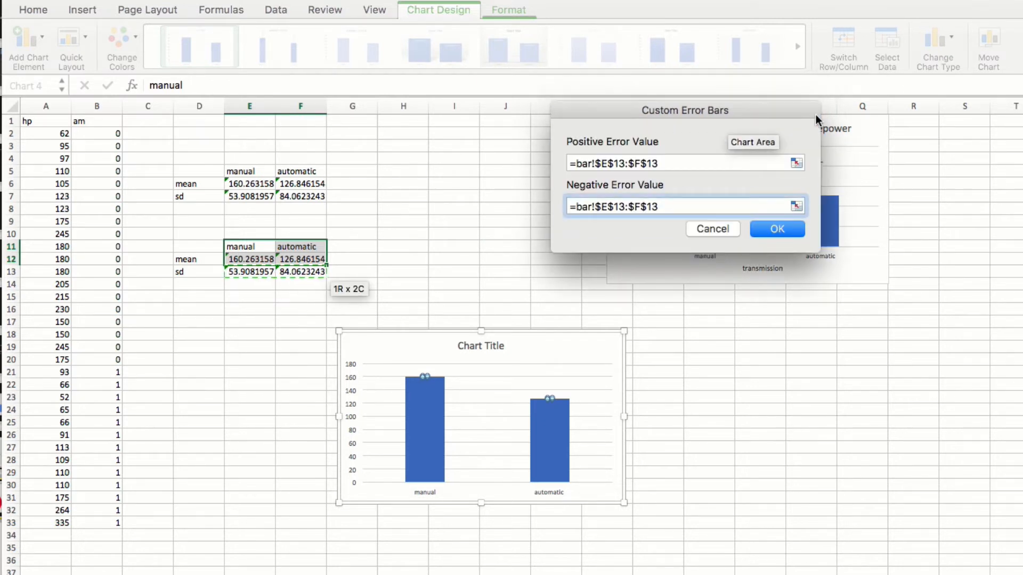
click(786, 228)
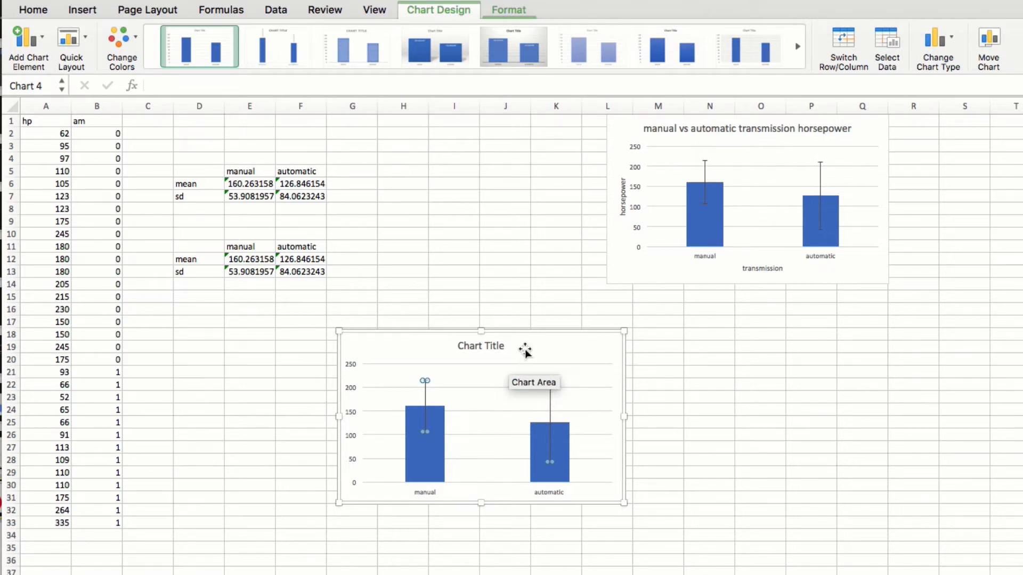
Step: Change the new chart's title to "manual vs automatic transmission hp"
click(481, 346)
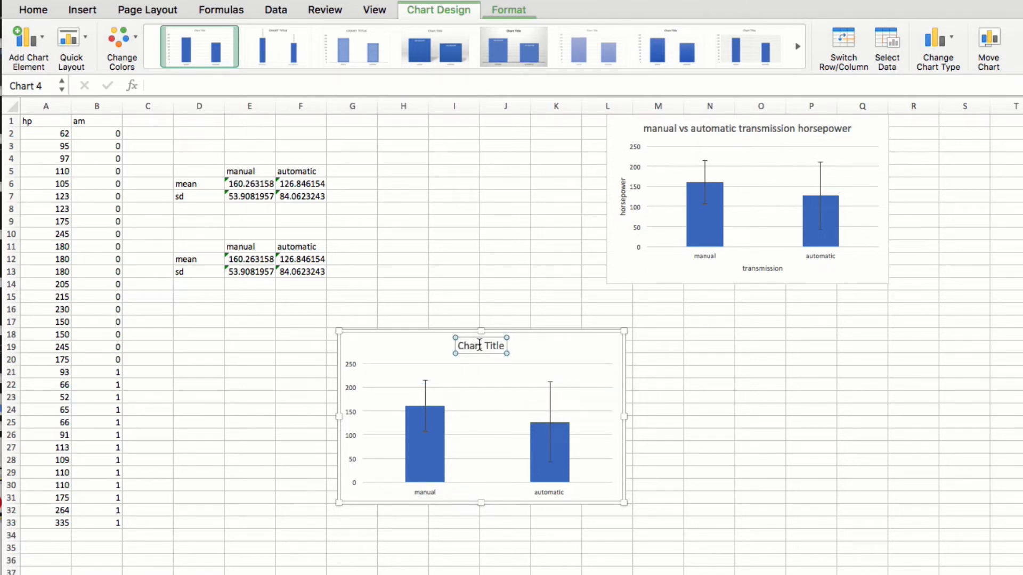
triple_click(480, 345)
text(manual vs automa)
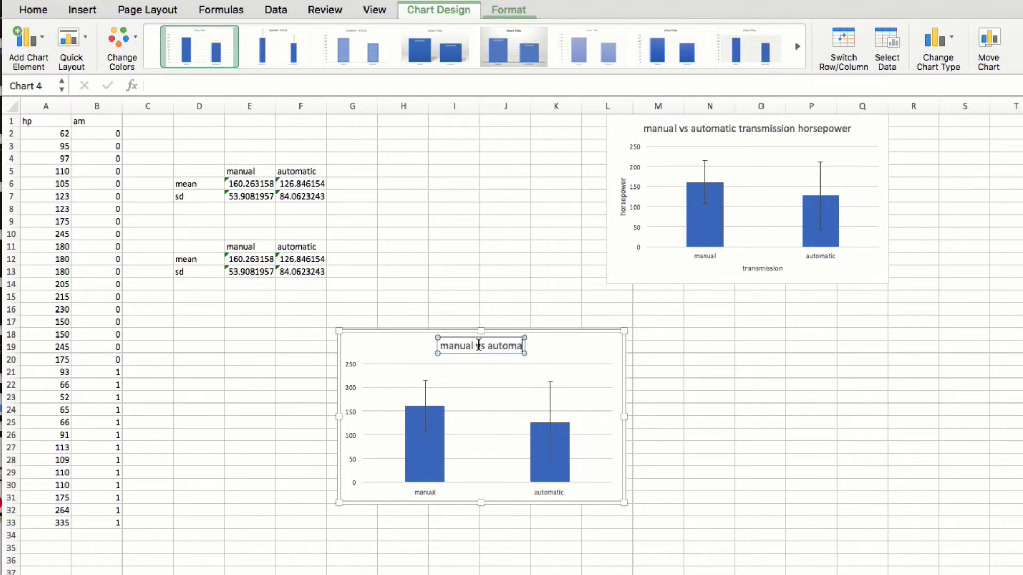
text(tic transmission )
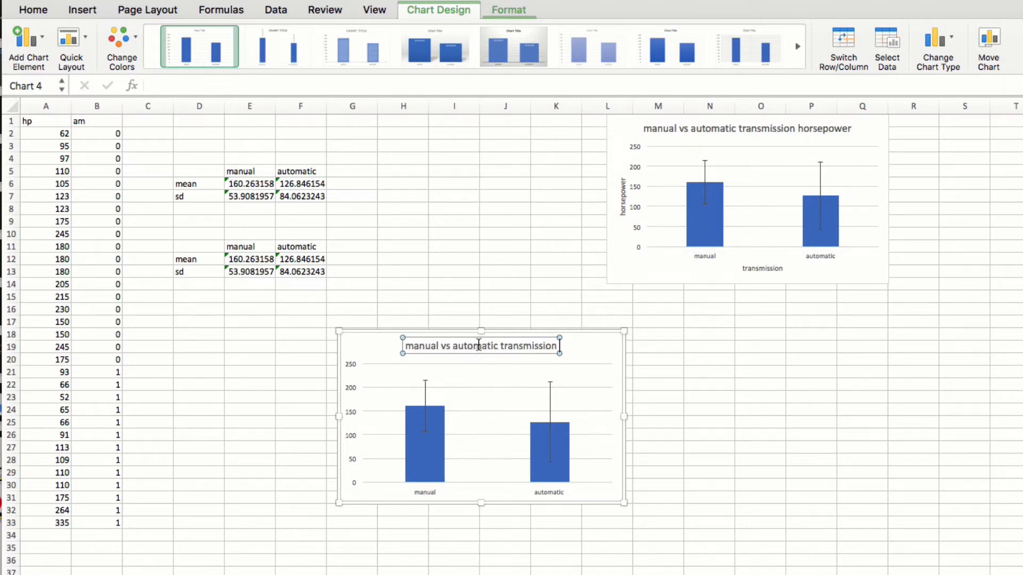
text(hp)
click(368, 350)
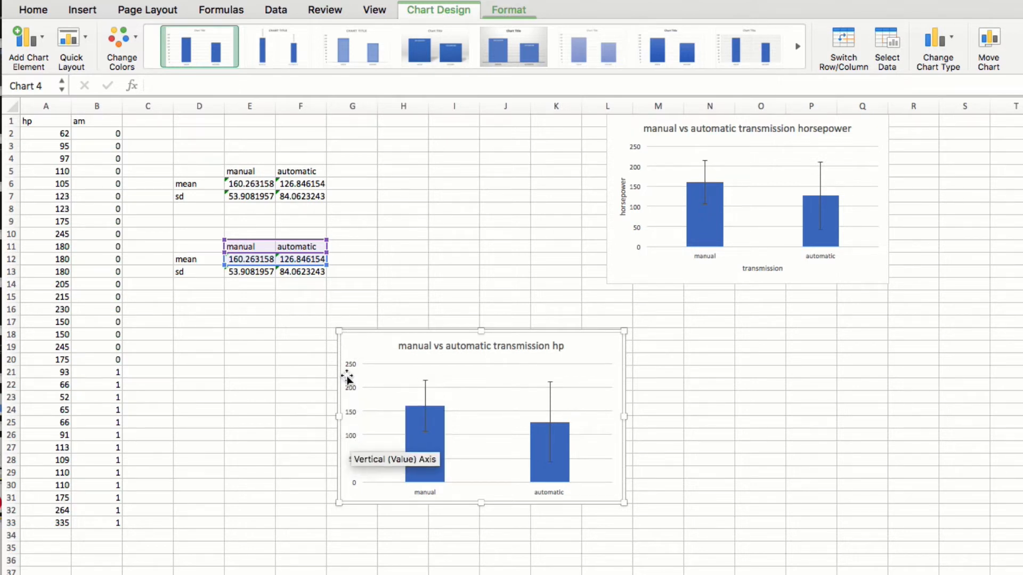
Step: Add a primary vertical axis title to the new chart reading "horsepower"
click(41, 38)
mouse_move(75, 85)
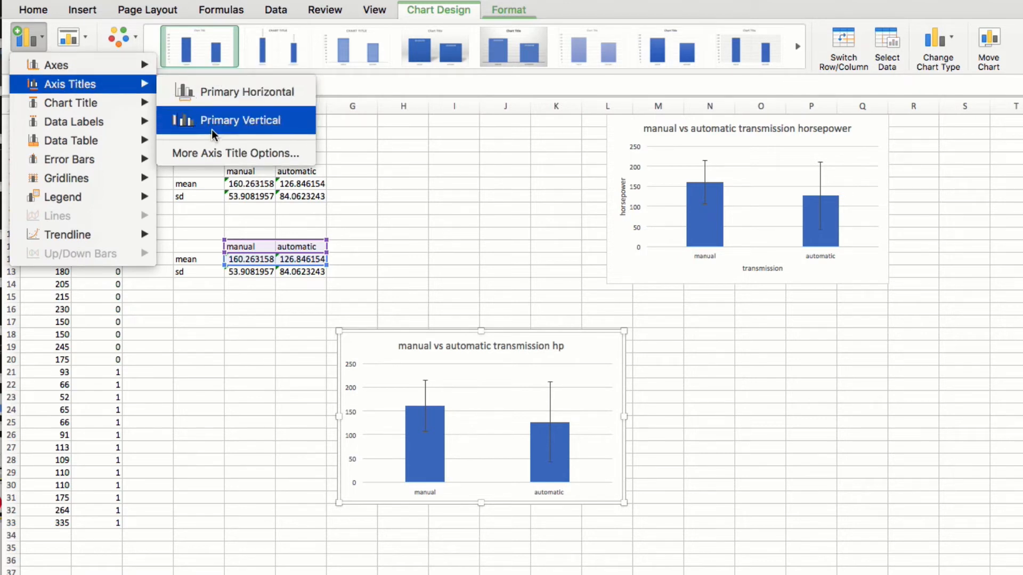
click(230, 126)
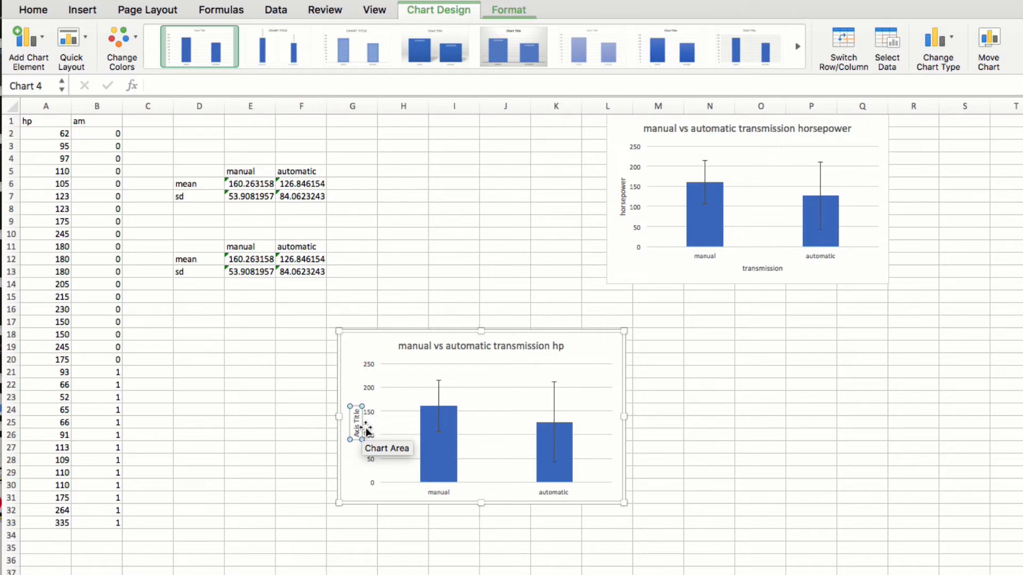
text(horsep)
key(super+a)
text(horsepower)
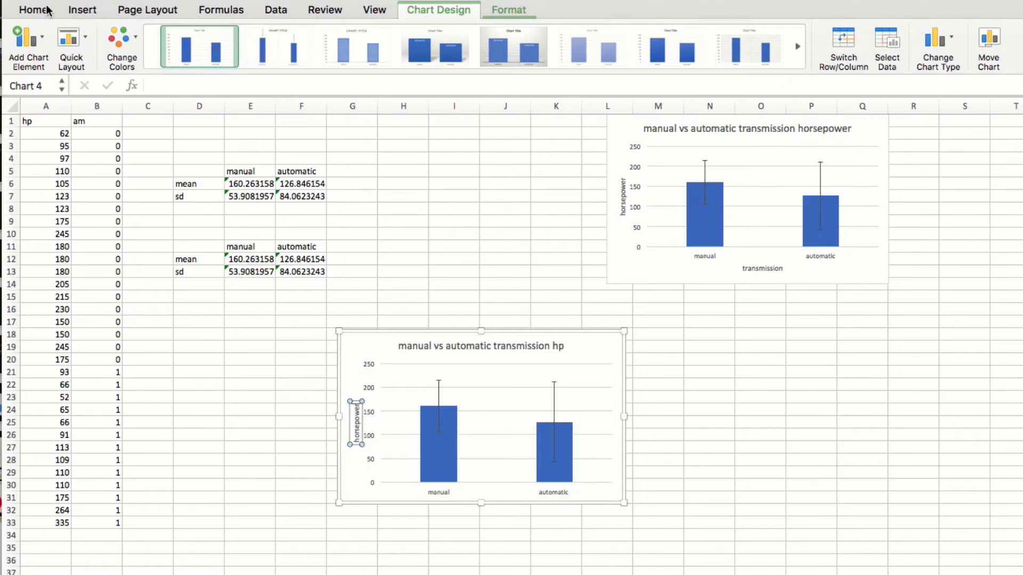
Step: Add a primary horizontal axis title to the new chart reading "transmission"
click(37, 43)
mouse_move(82, 89)
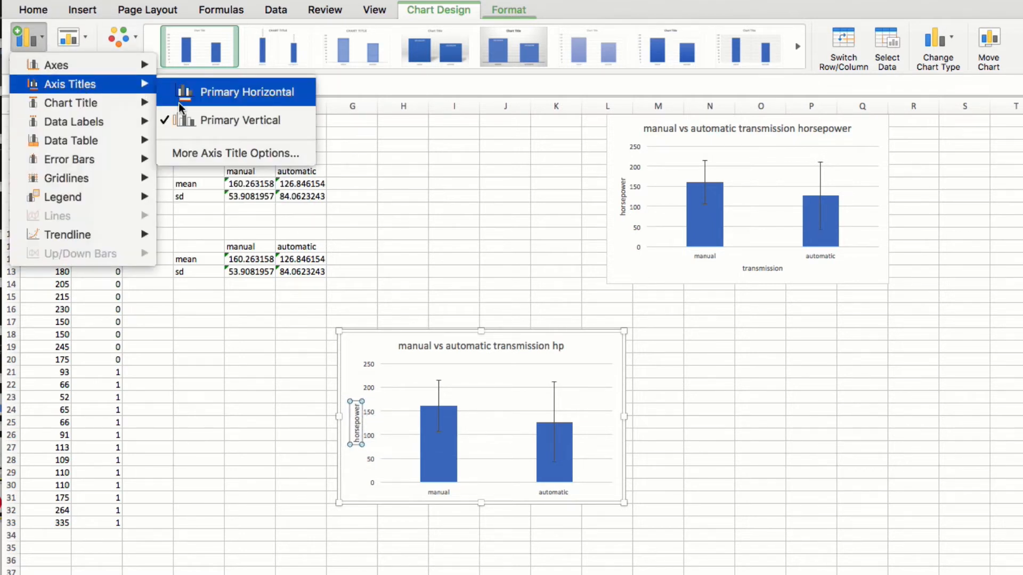
click(196, 97)
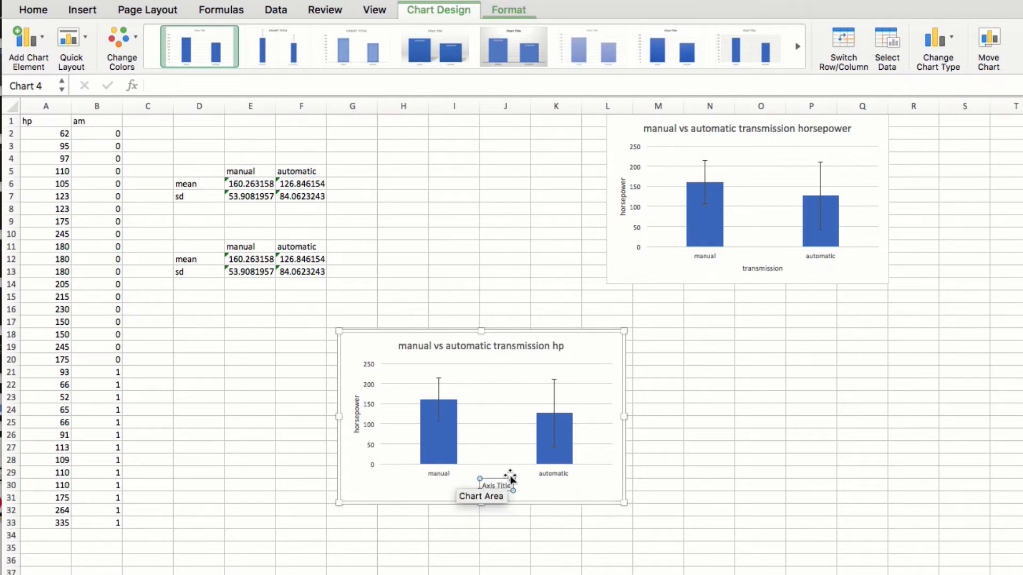
triple_click(499, 485)
text(tr)
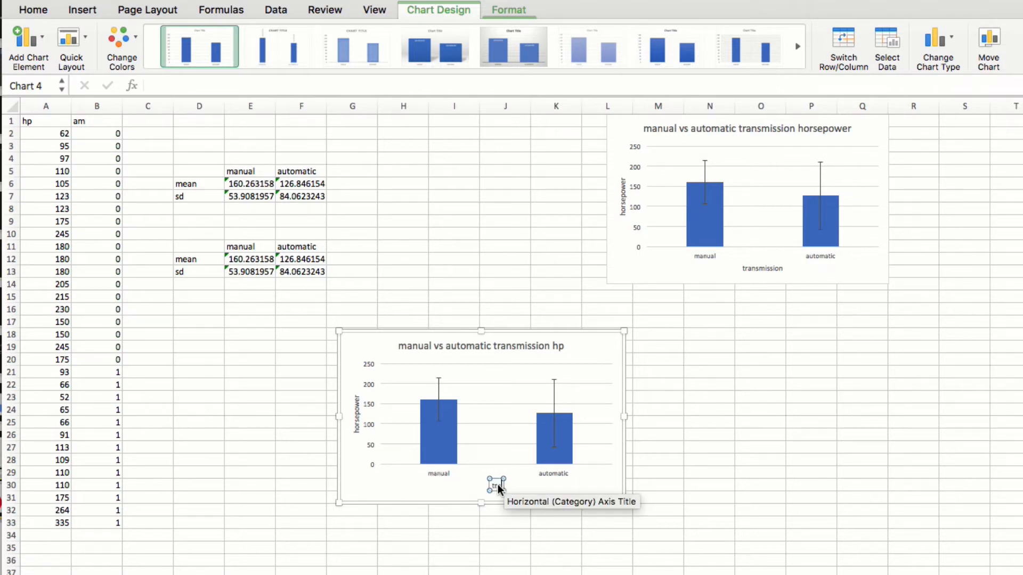
text(ansmission)
click(775, 449)
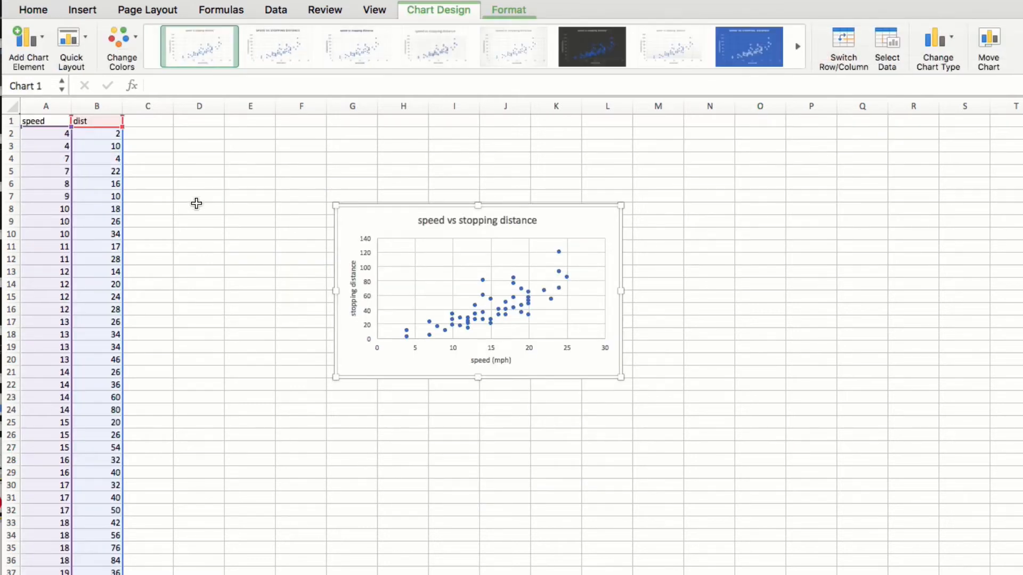
Step: Move the existing speed vs stopping distance scatter chart up to the first rows of the sheet, across columns H to M
click(196, 200)
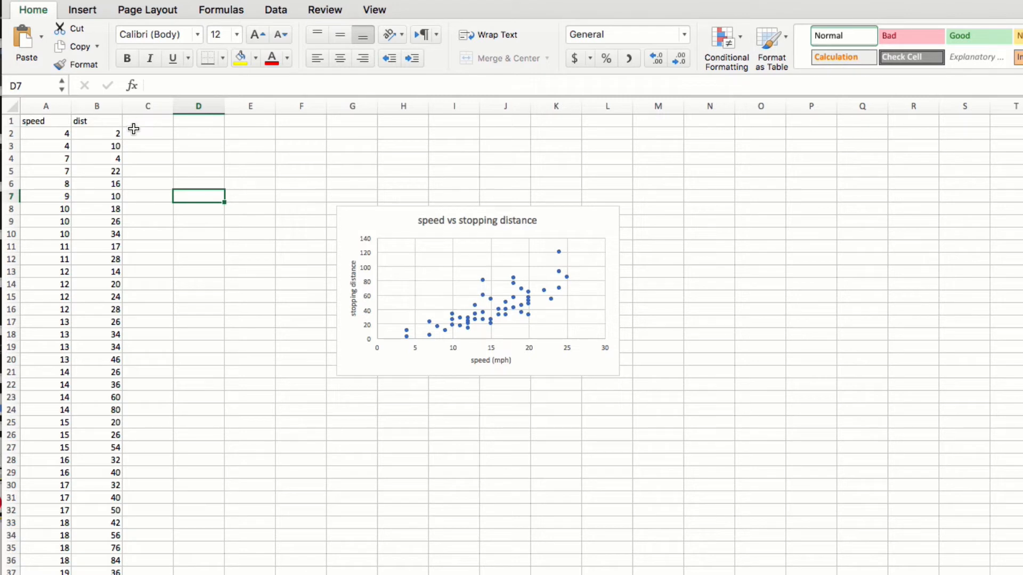
click(40, 120)
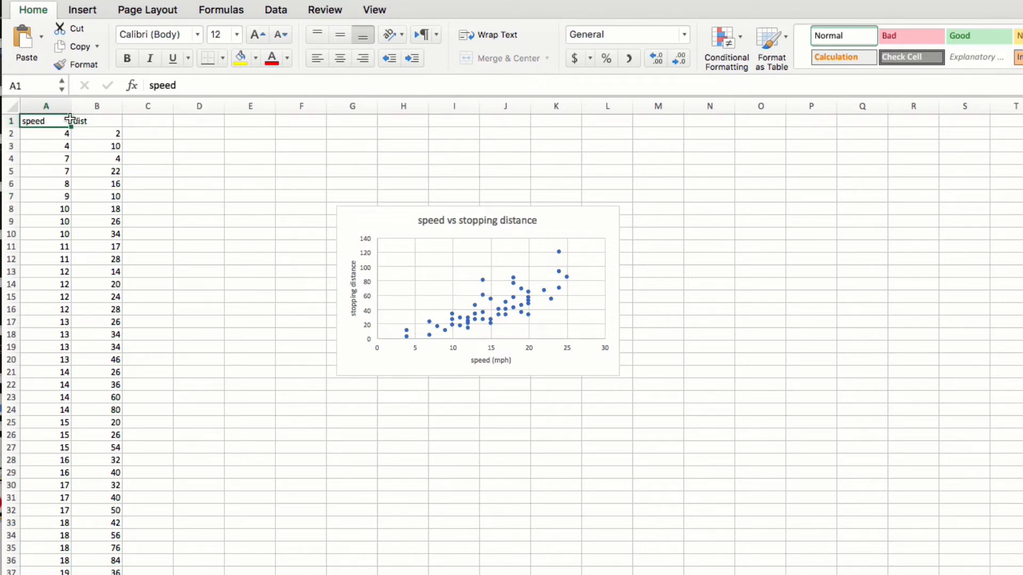
click(99, 120)
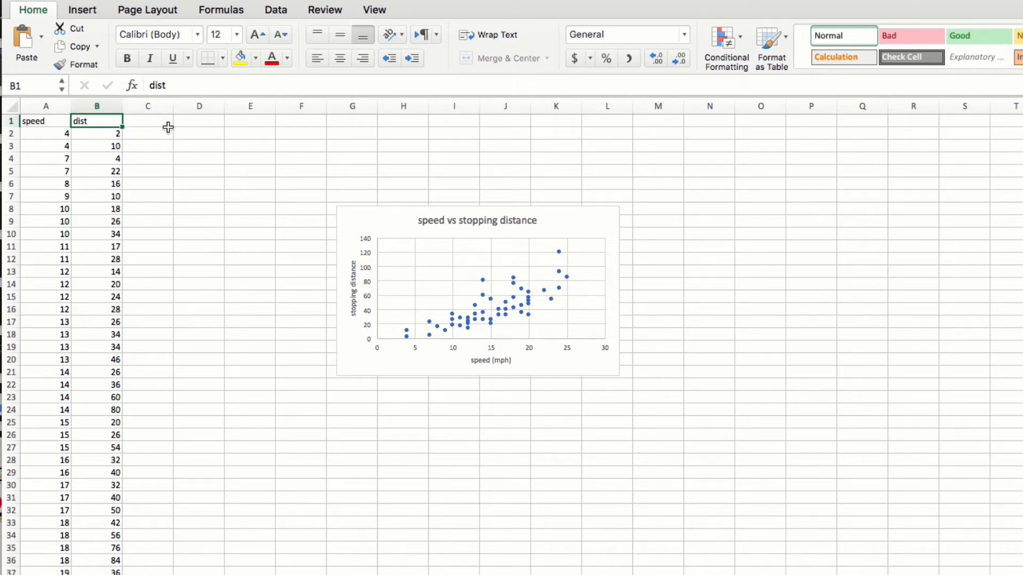
drag(365, 215, 429, 118)
click(171, 169)
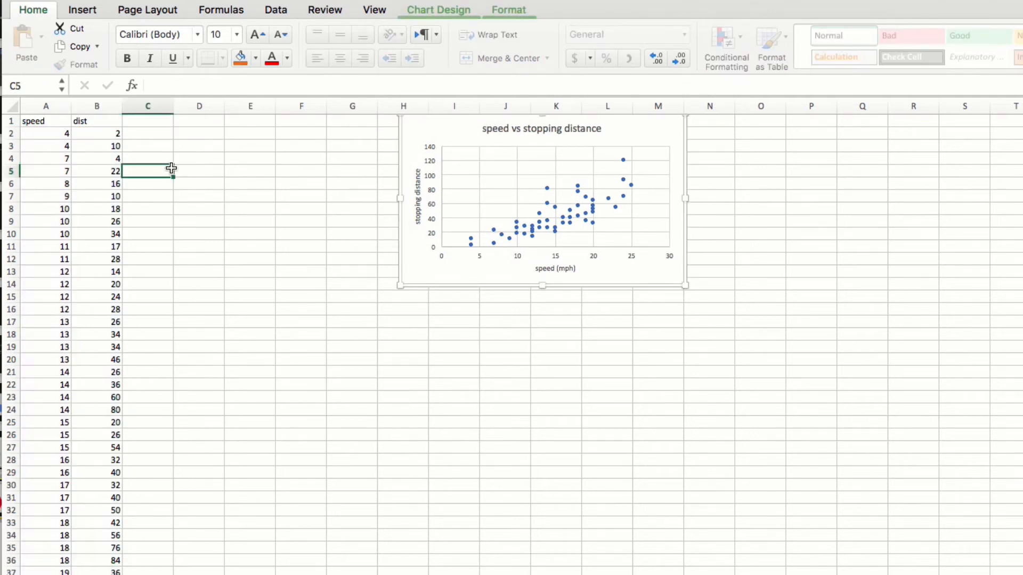
Step: Insert a scatter chart from the speed and dist columns and place it below the existing chart, across columns F to K
drag(43, 106, 95, 110)
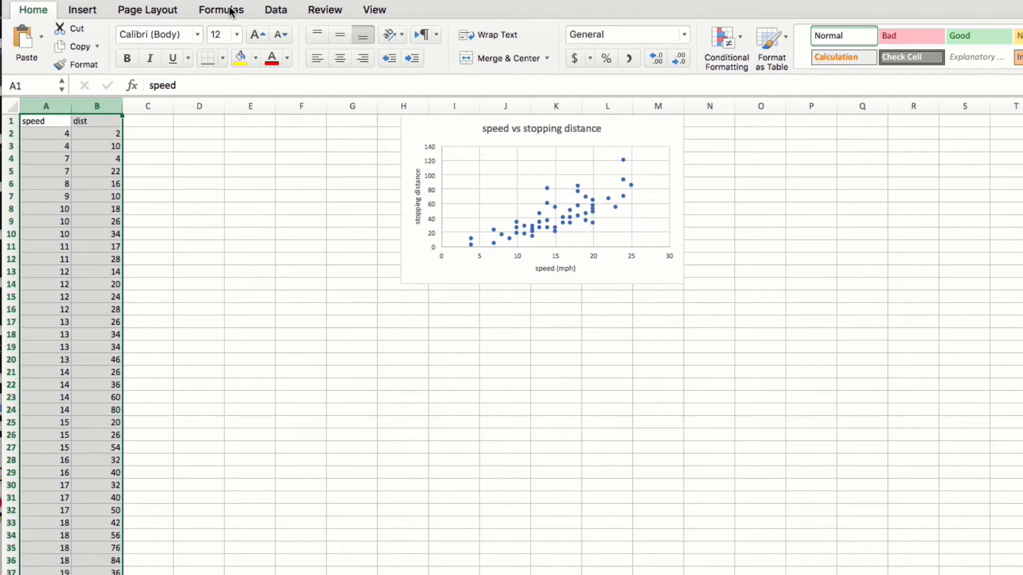
click(81, 14)
click(618, 61)
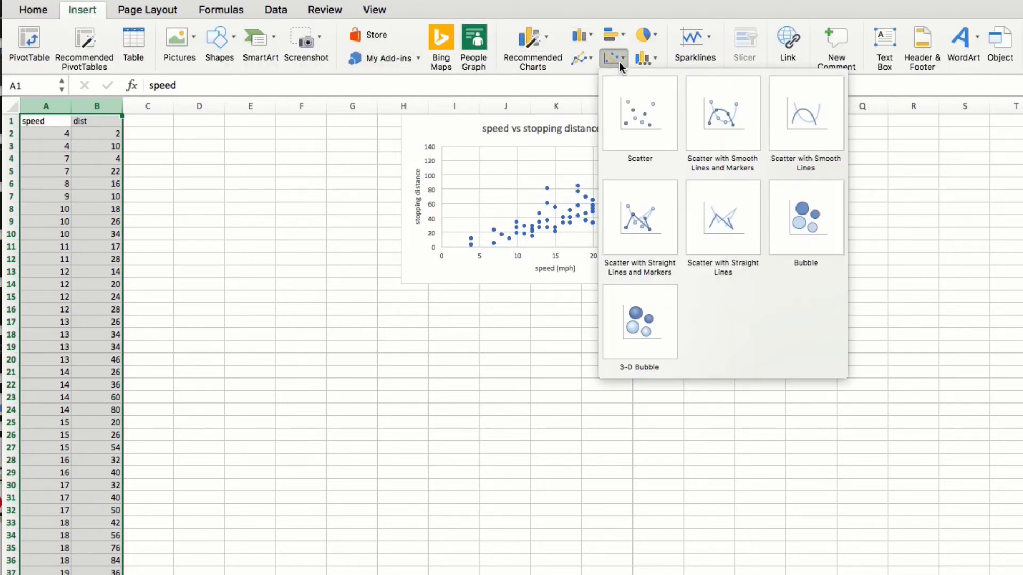
click(634, 130)
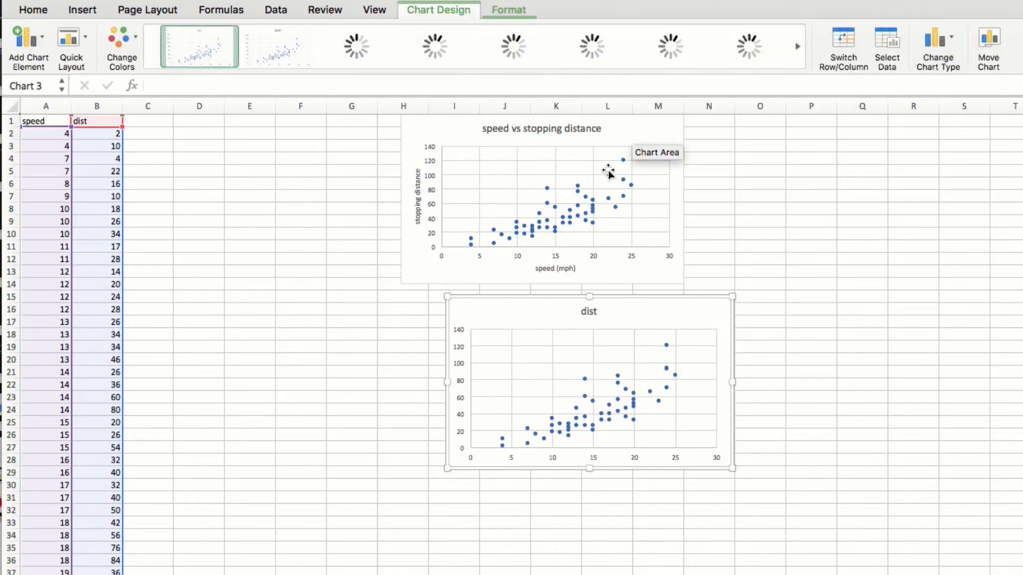
drag(629, 316, 454, 334)
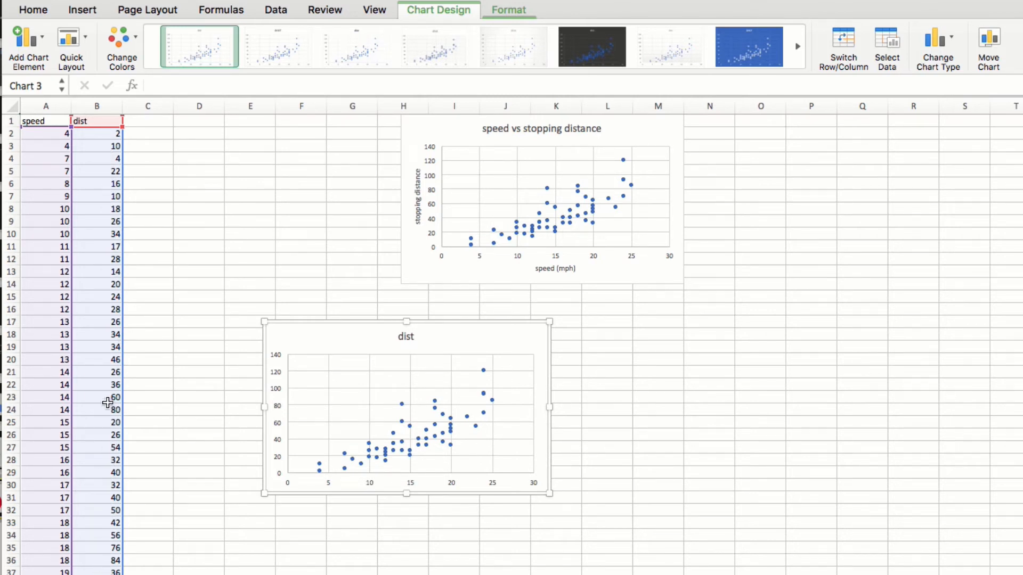
Step: Add a primary horizontal axis title reading "speed(mph)" to the new scatter chart
scroll(102, 448, down, 7)
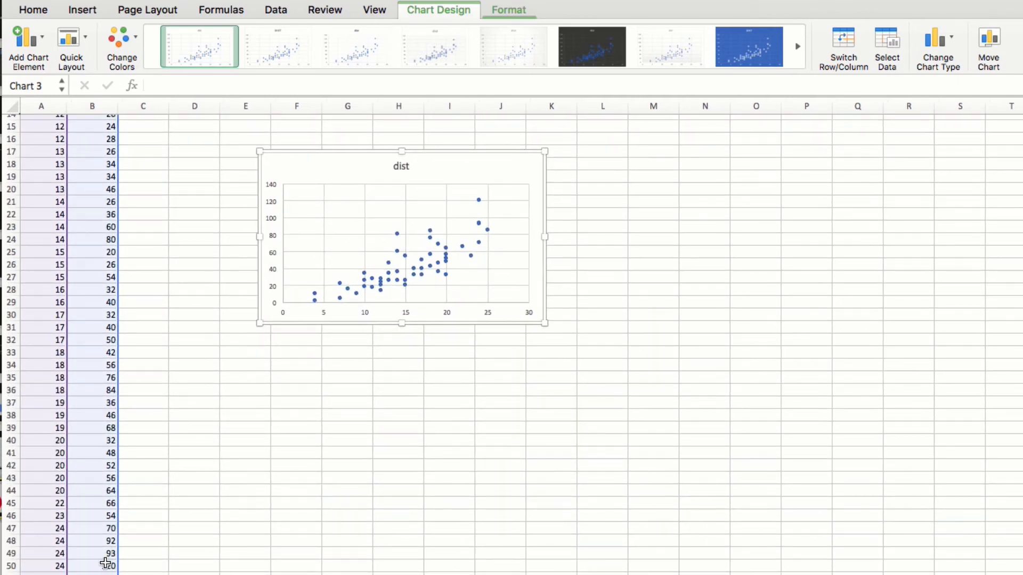
scroll(107, 562, up, 7)
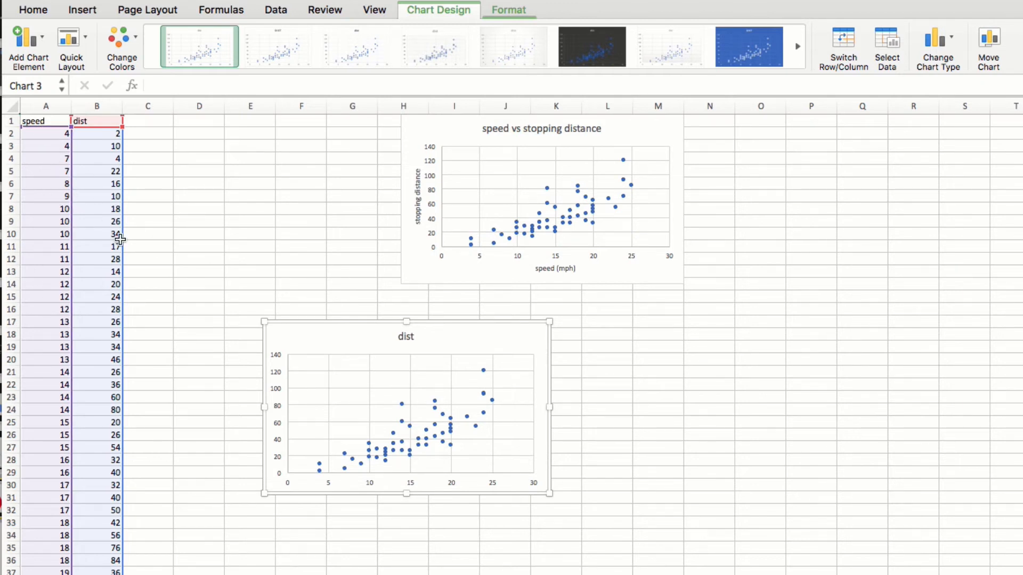
scroll(121, 240, right, 1)
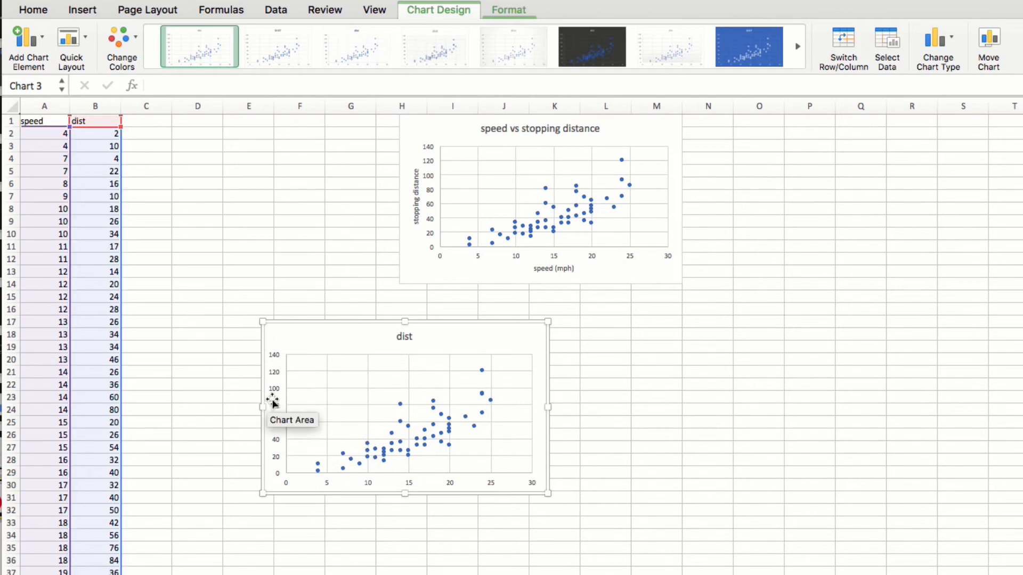
click(320, 274)
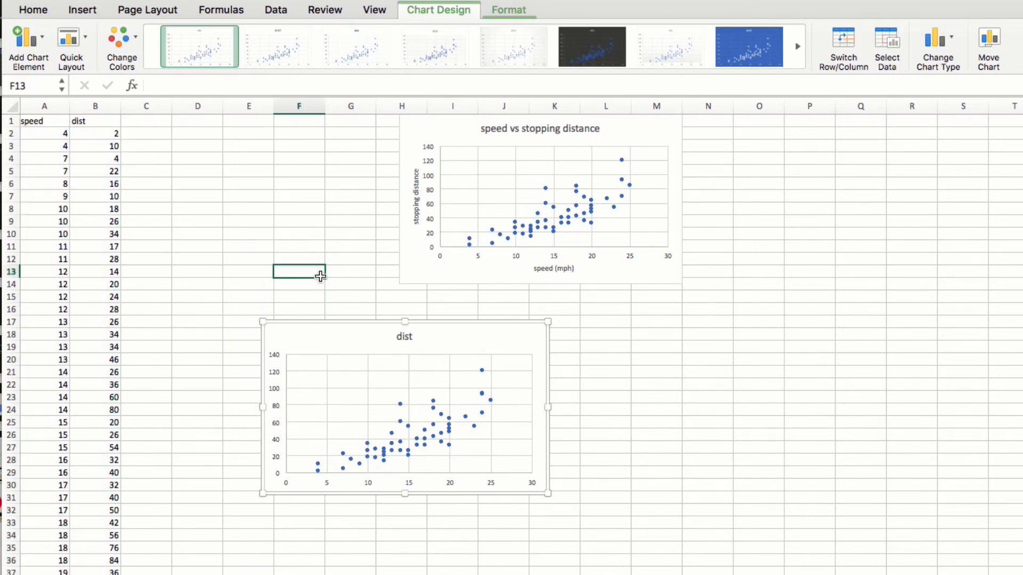
click(333, 333)
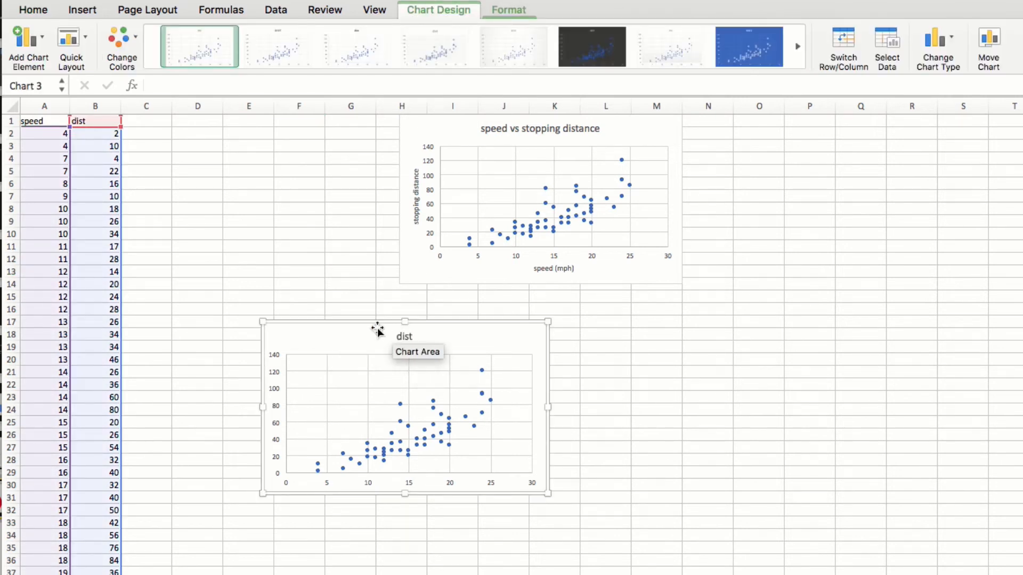
click(28, 49)
mouse_move(68, 82)
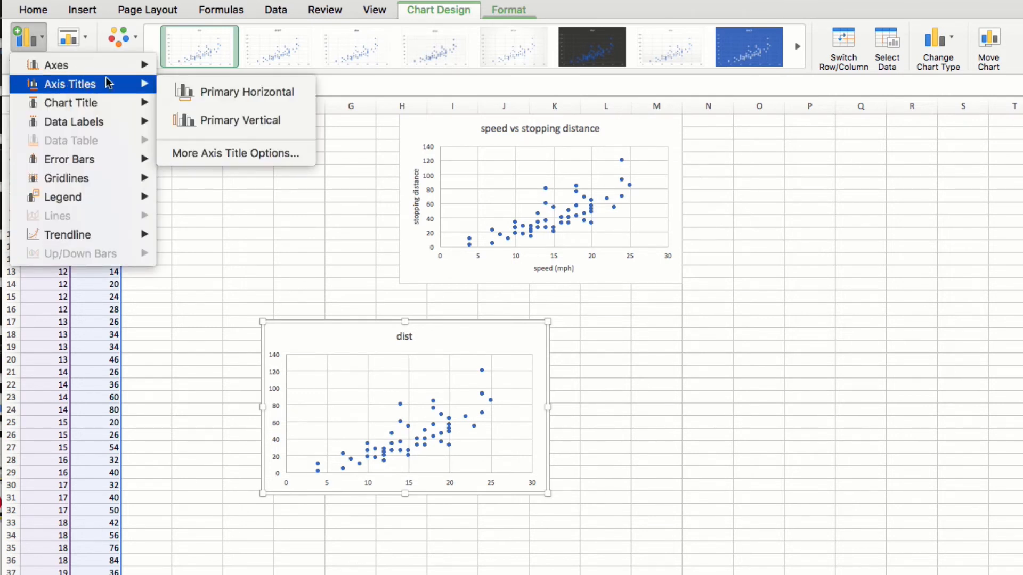
click(211, 95)
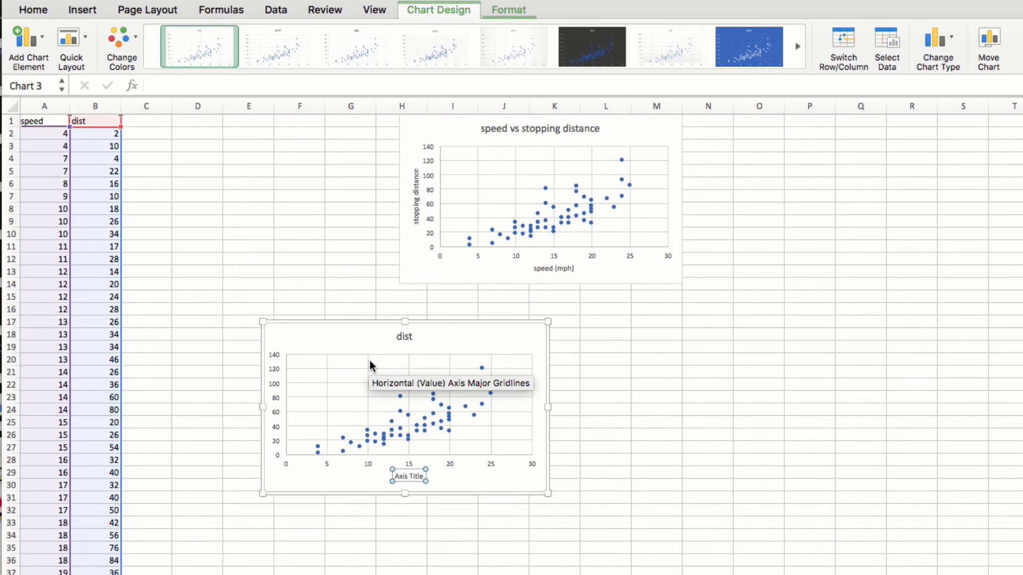
text(spe)
key(super+a)
text(speed(mph)
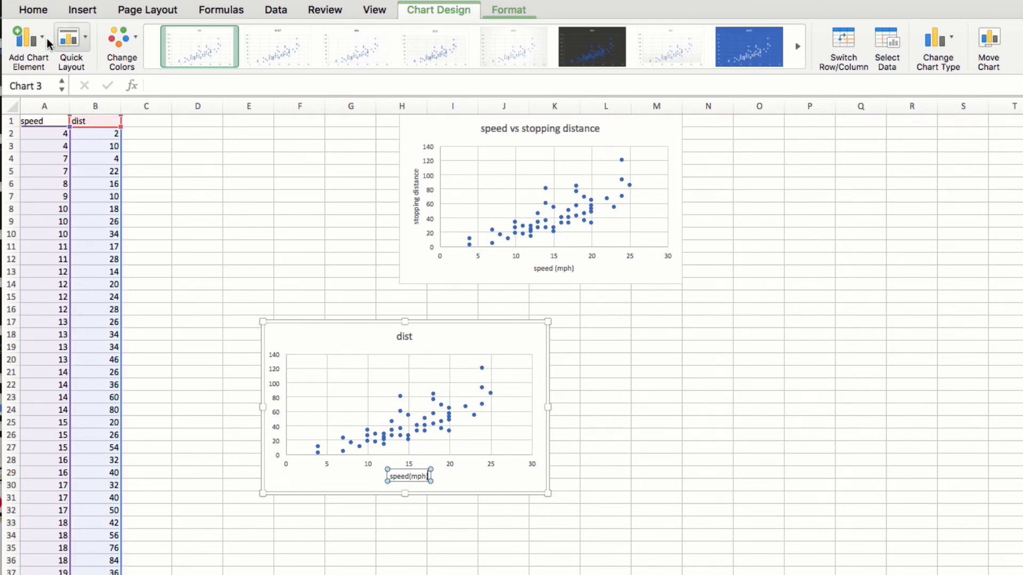
Step: Add a primary vertical axis title reading "stopping distance (ft)" to the new scatter chart
click(29, 39)
mouse_move(107, 92)
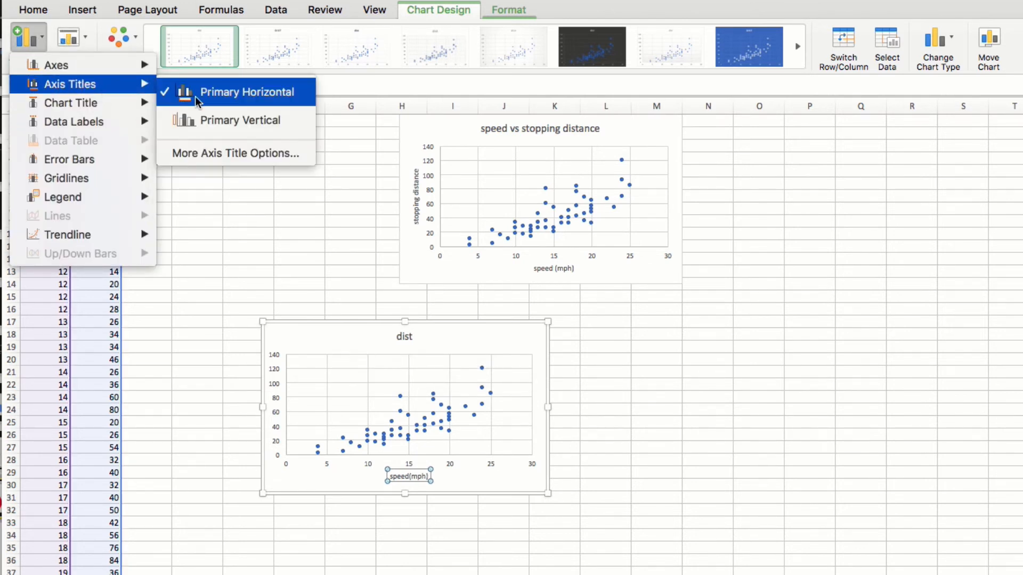
click(202, 120)
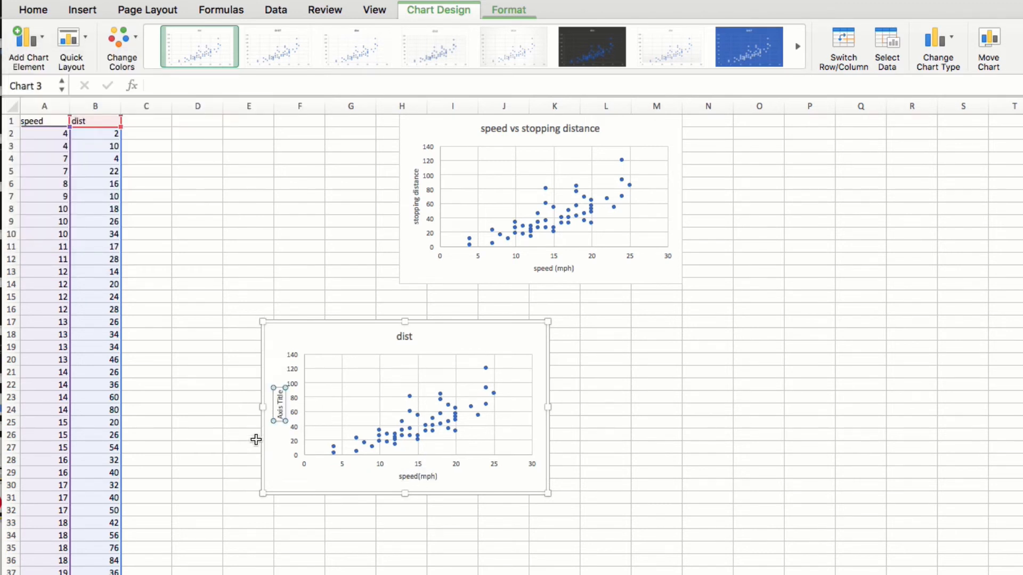
double_click(281, 411)
text(stopping distance (ft))
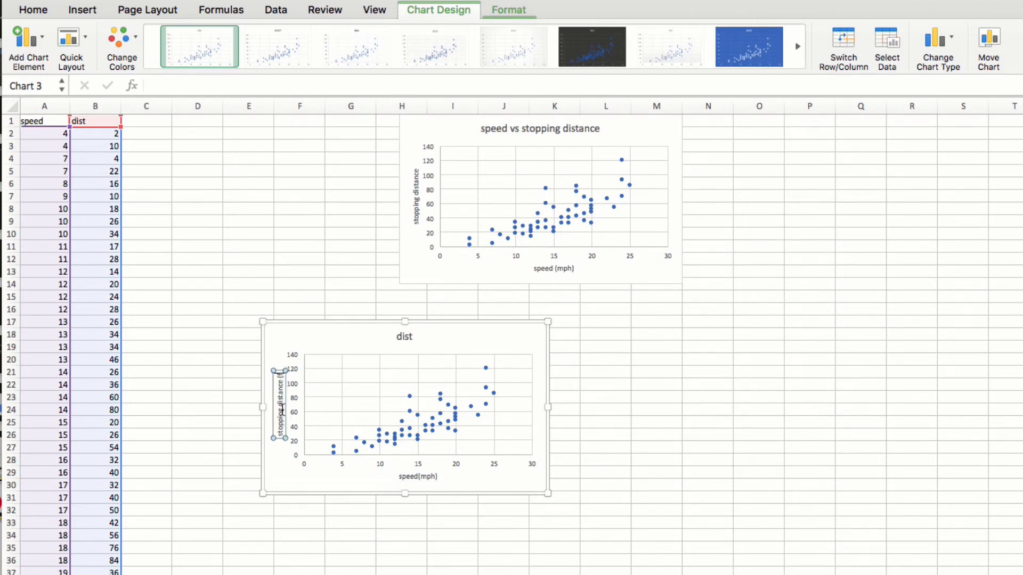
Step: Change the new scatter chart's title from "dist" to "speed vs stopping distance"
click(405, 340)
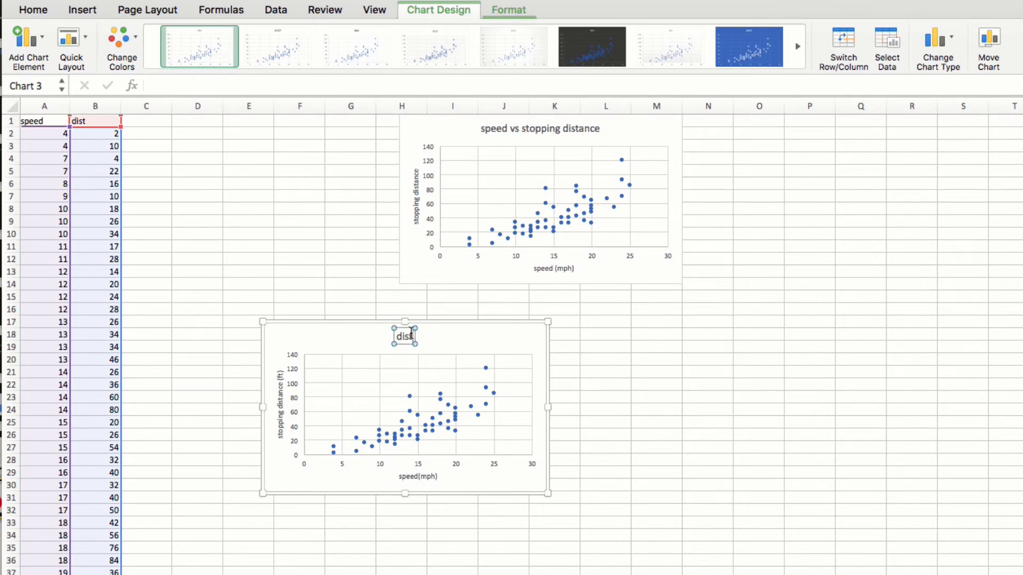
double_click(411, 334)
text(speed vs stopping)
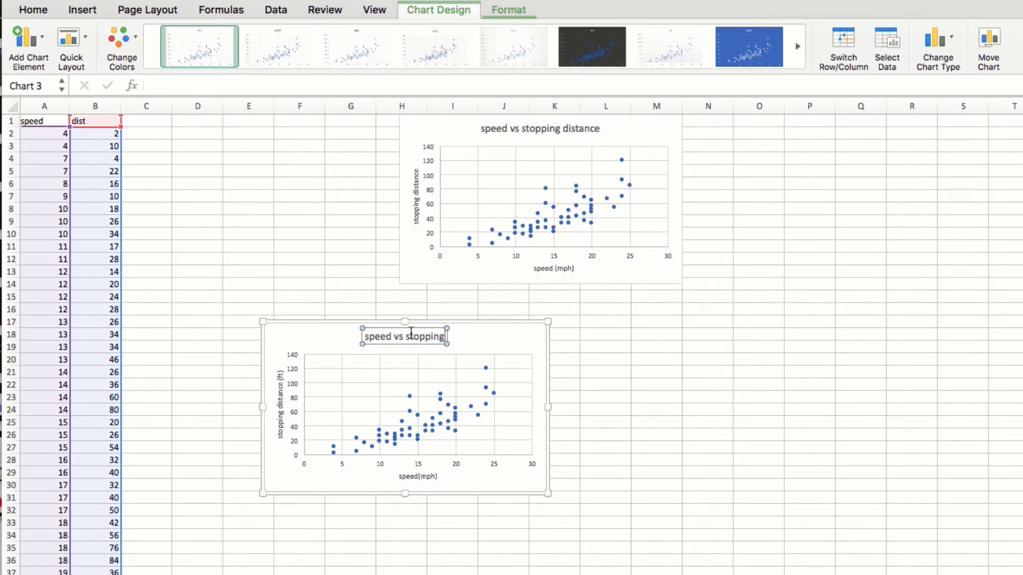
text( distance)
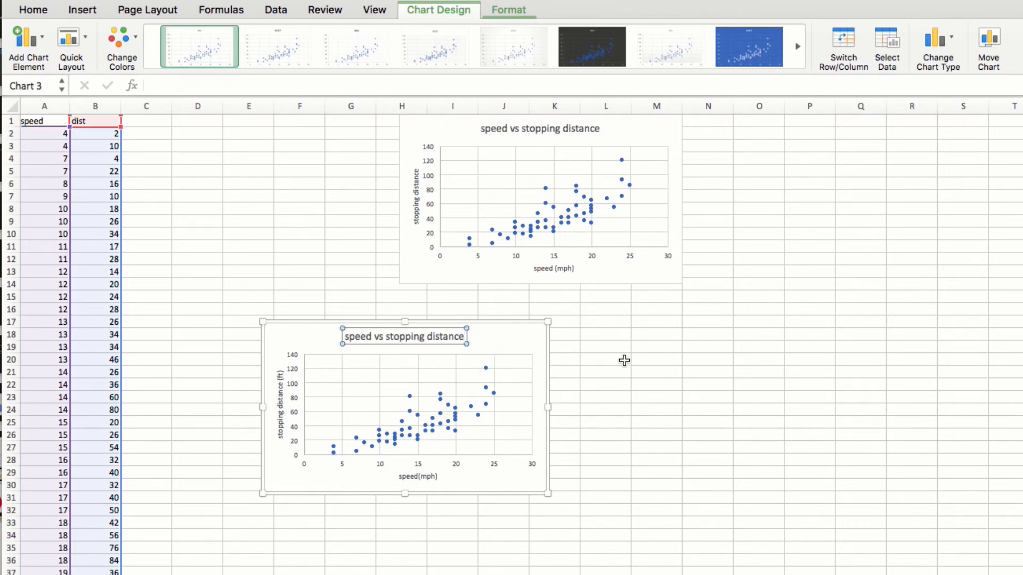
click(624, 361)
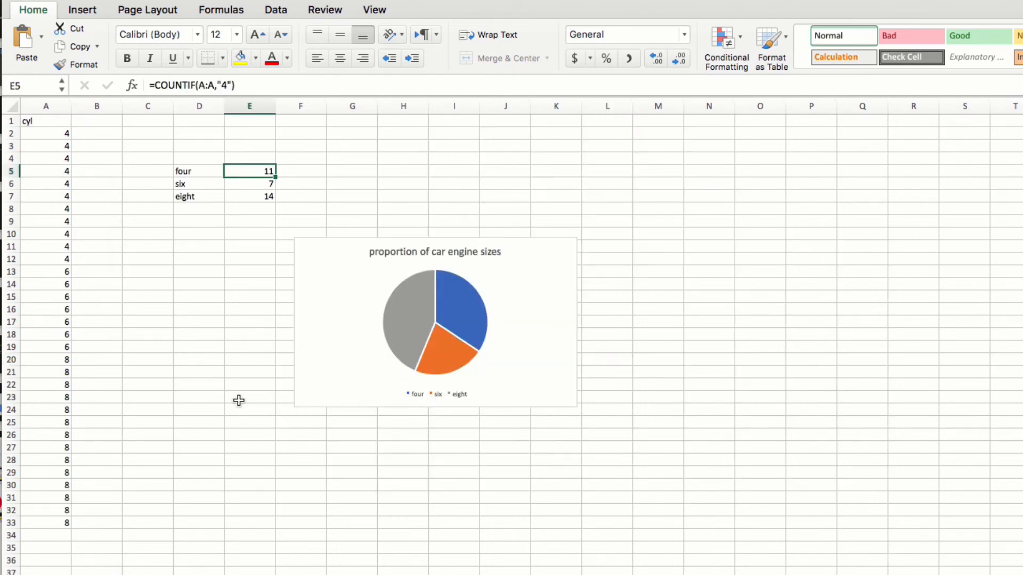
Step: On the cyl sheet, move the "proportion of car engine sizes" pie chart up beside the count table, across columns G to L
click(234, 388)
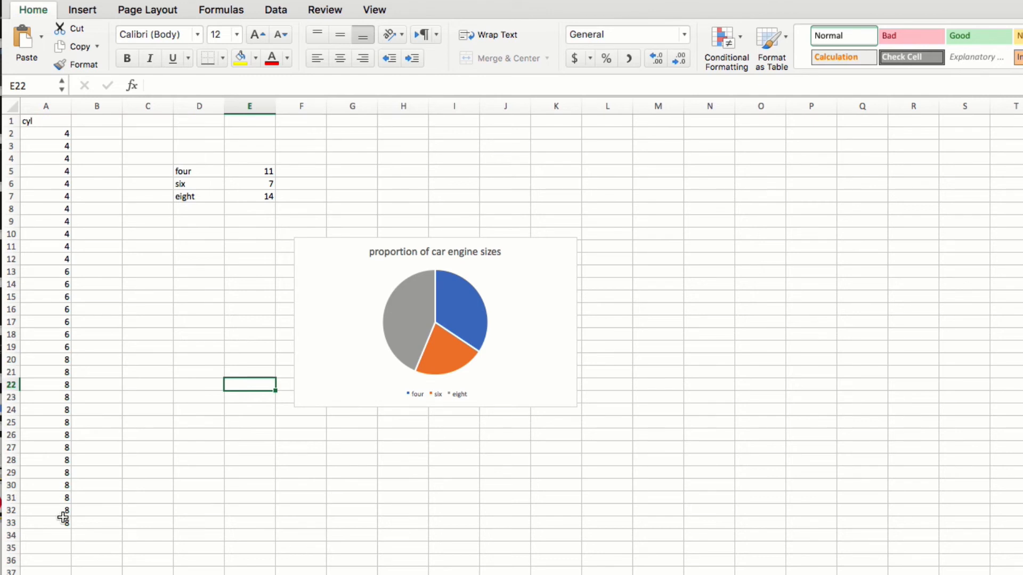
drag(342, 350, 400, 256)
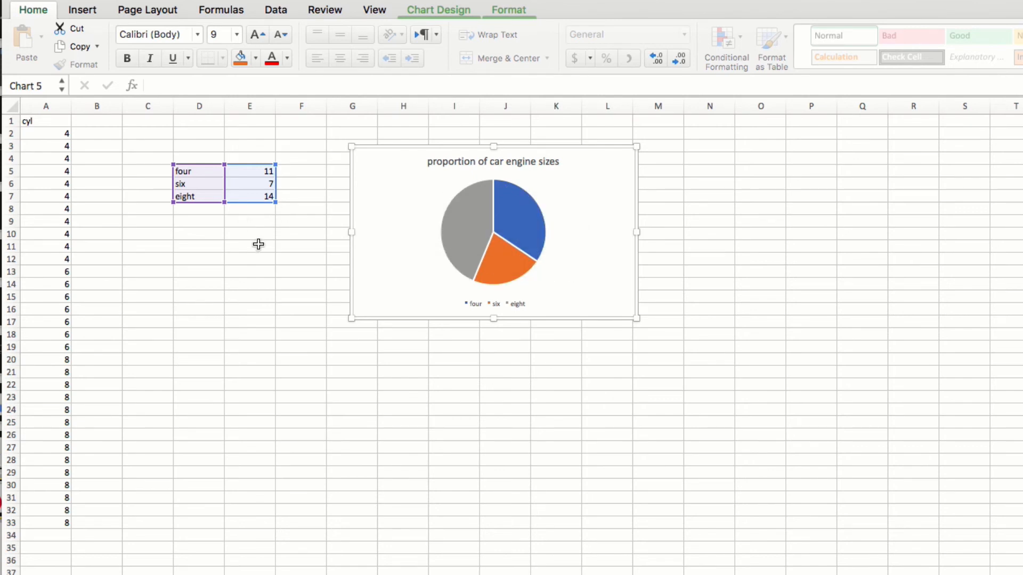
click(46, 106)
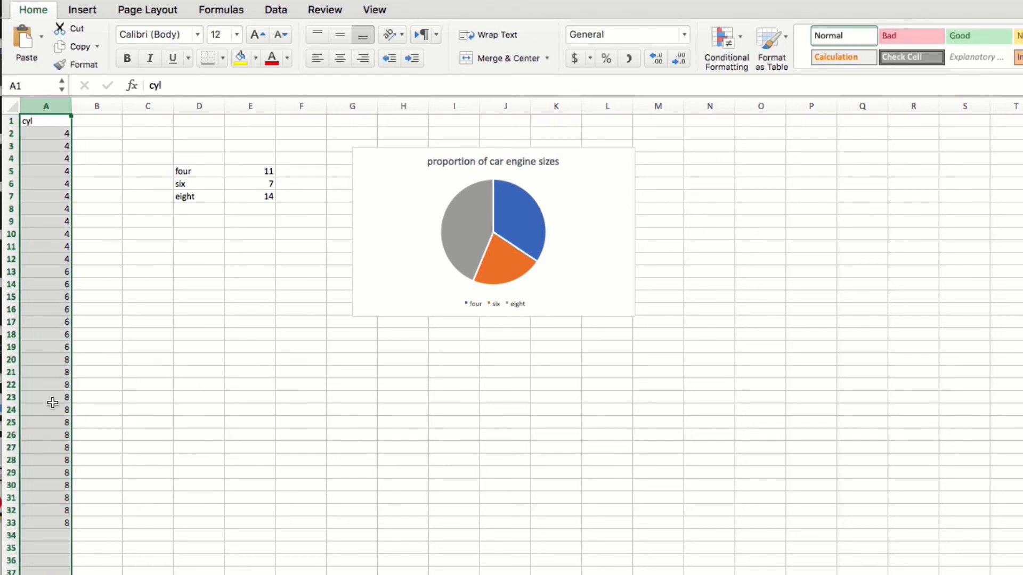
click(127, 397)
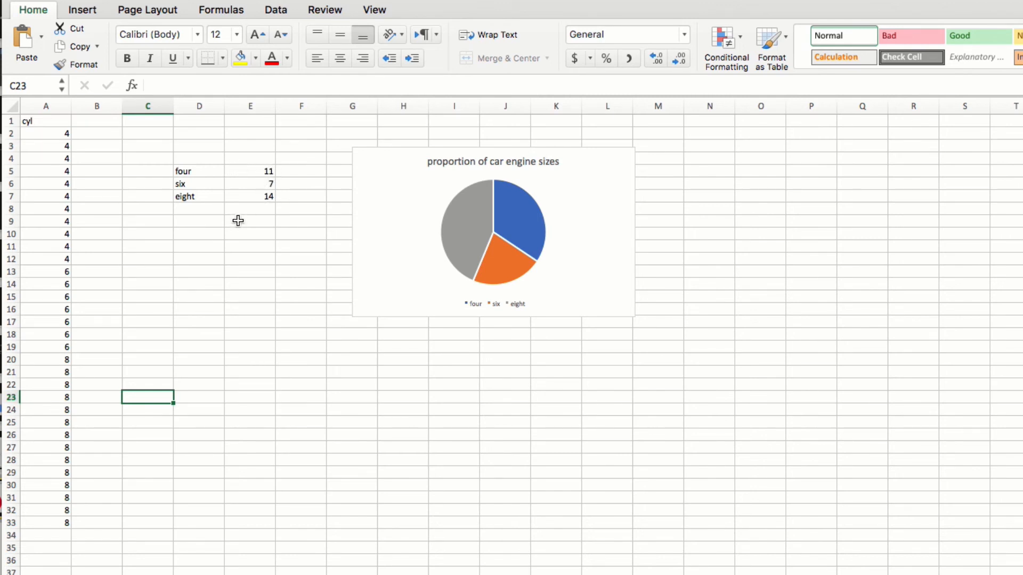
Step: Enter the label "four" in D13 and count the four-cylinder entries in E13 with =countif(A2:A33,"4")
click(195, 272)
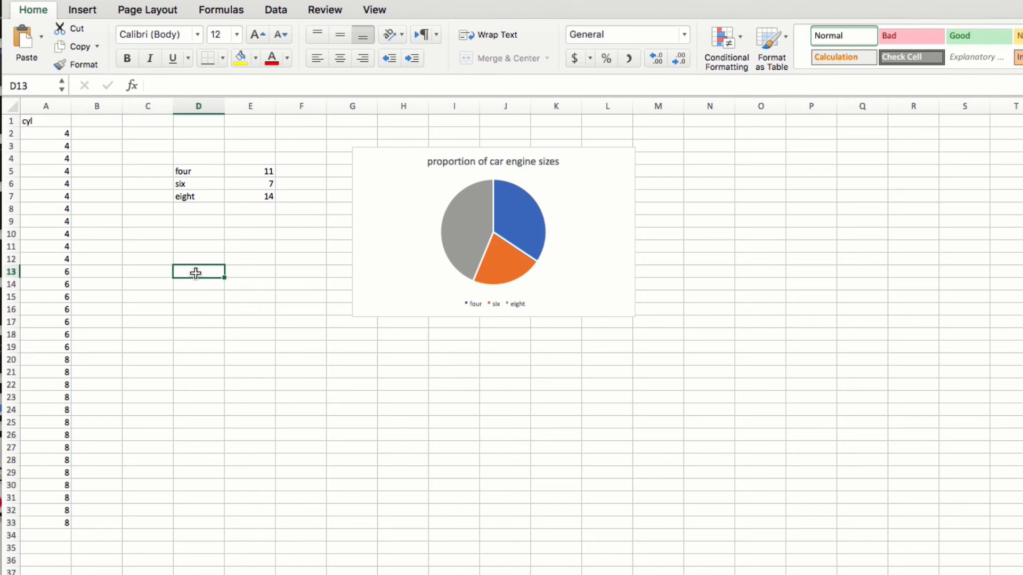
text(four)
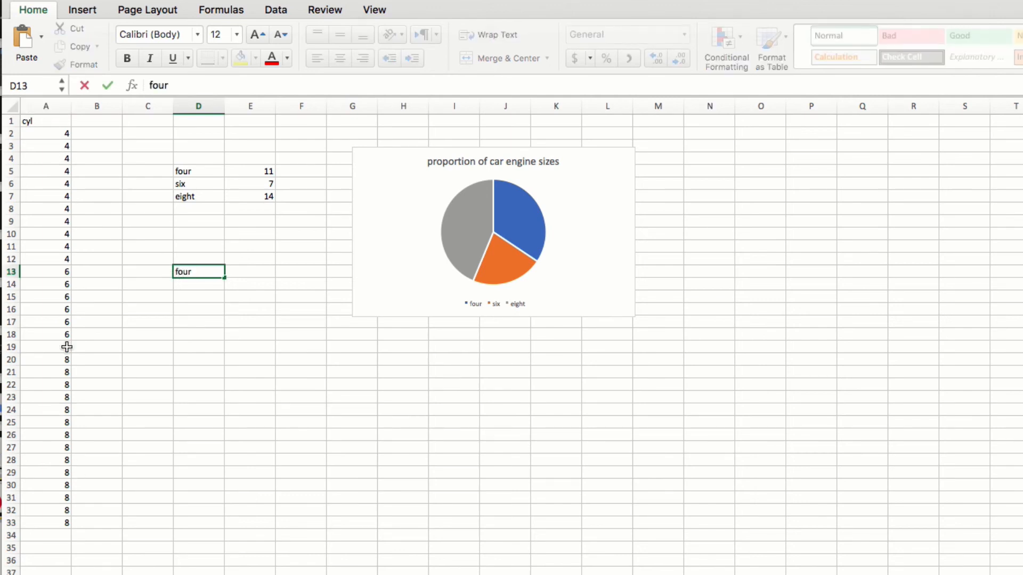
click(241, 271)
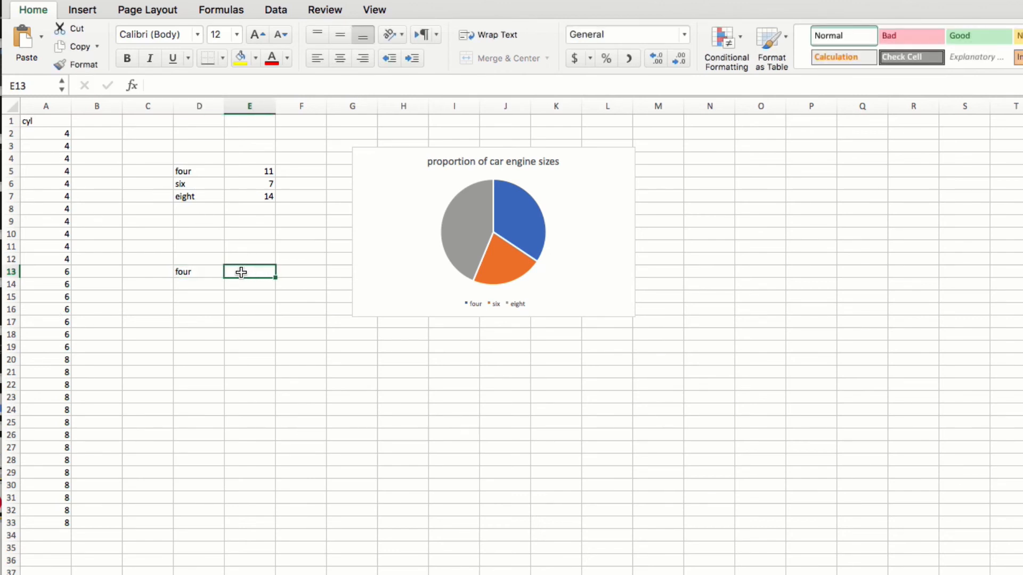
text(=)
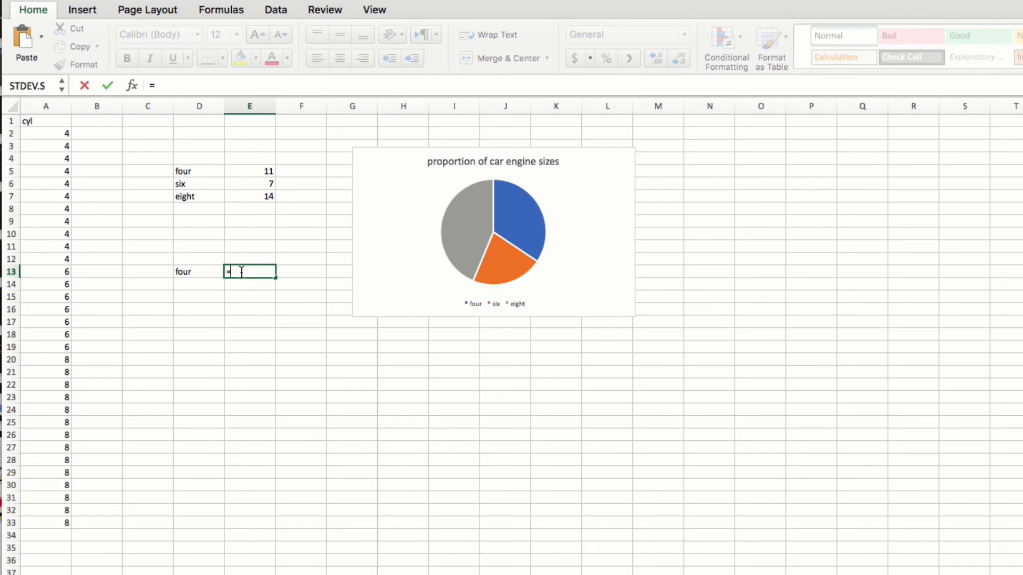
text(countif)
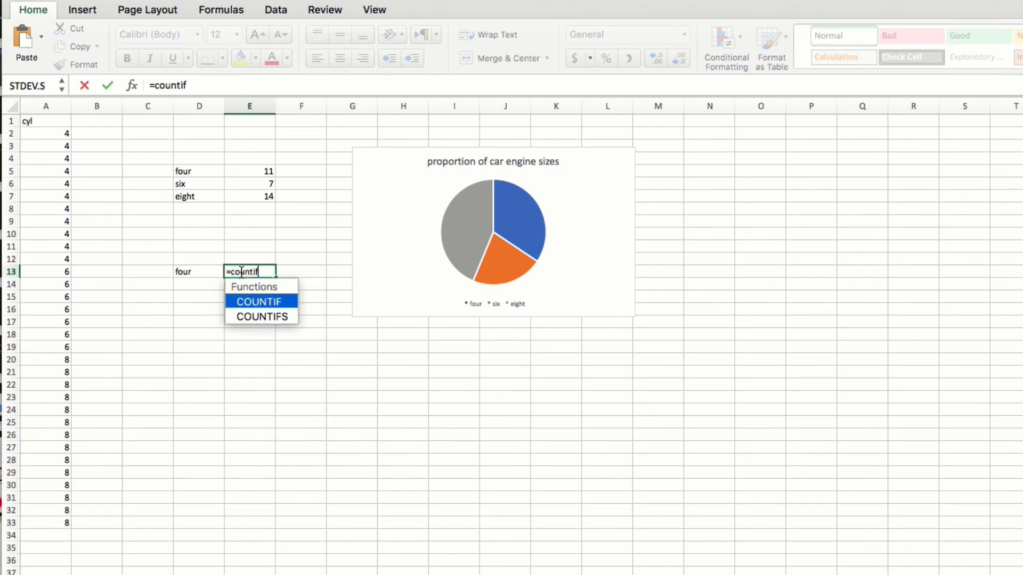
text(()
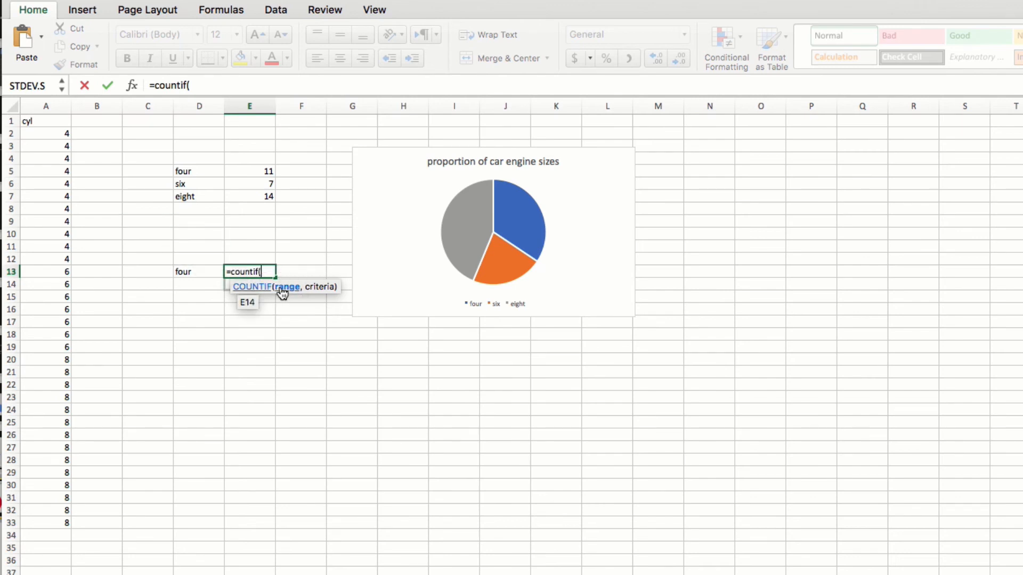
drag(50, 134, 54, 146)
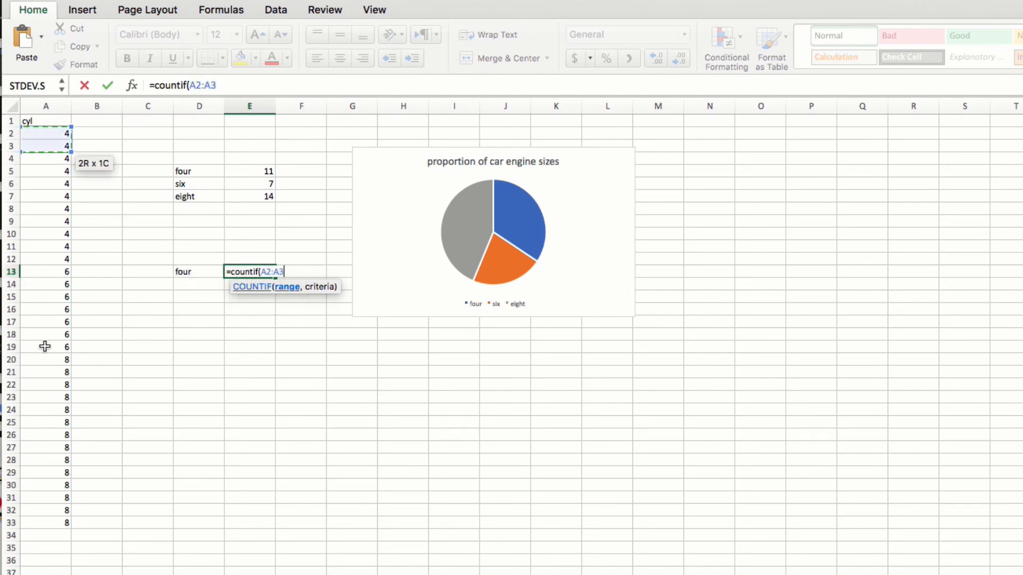
drag(44, 346, 57, 523)
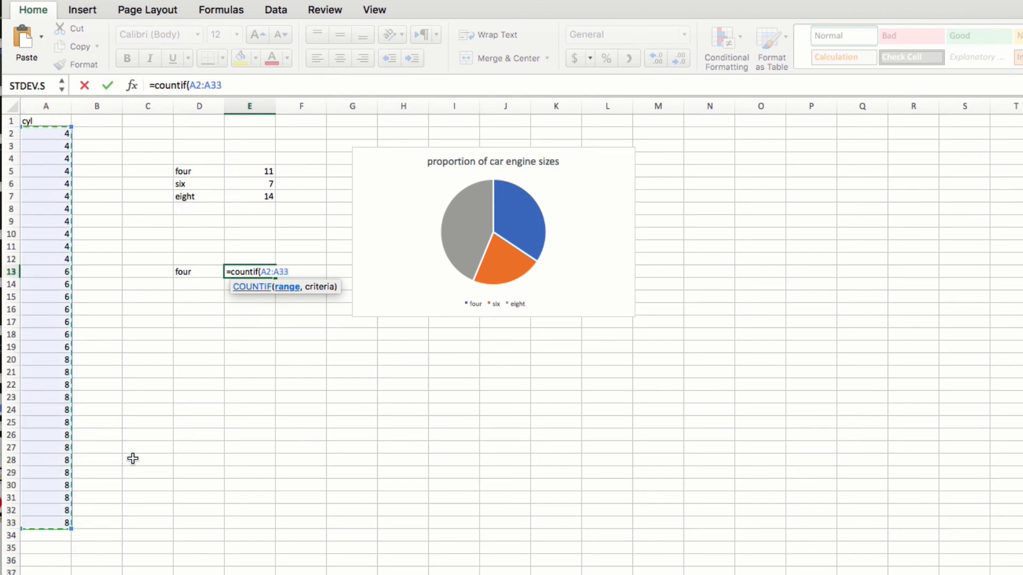
text(,"4)
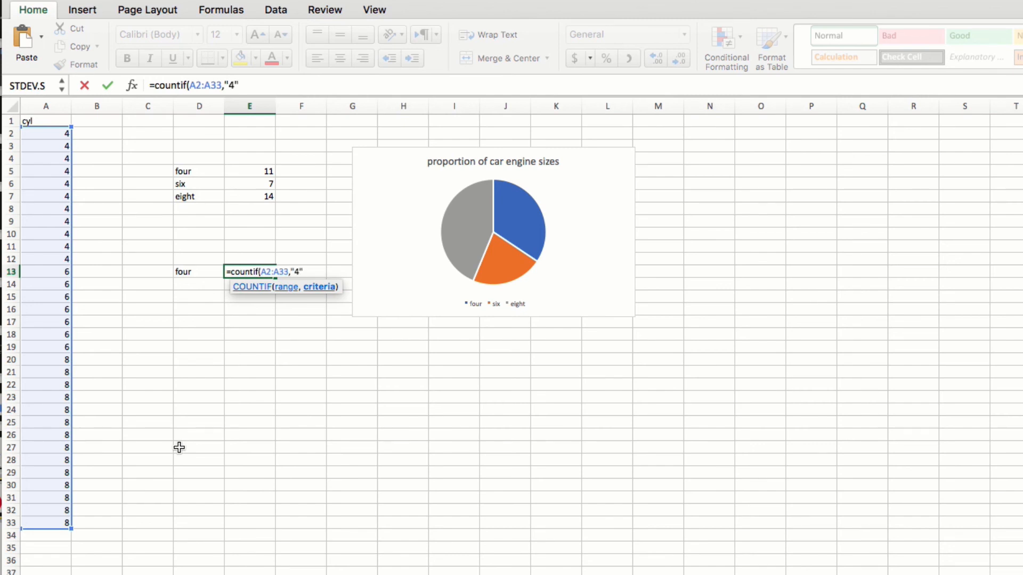
text("))
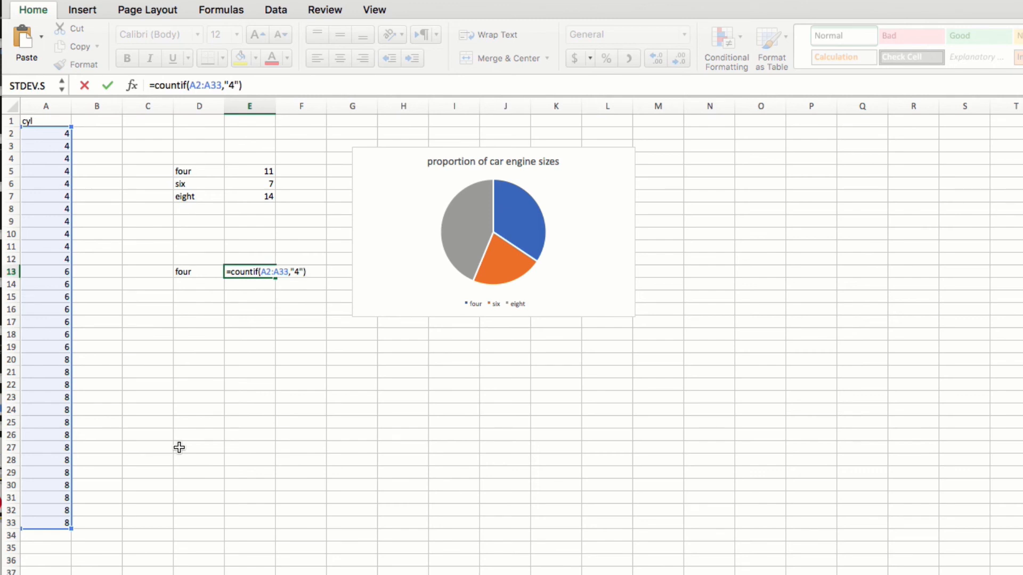
key(Return)
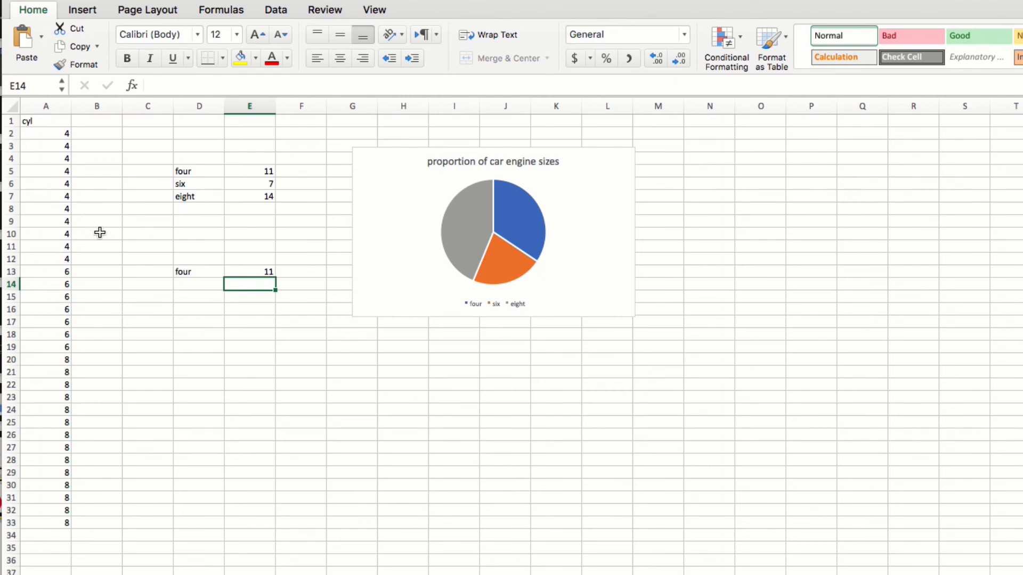
Step: Enter the labels "six" in D14 and "eight" in D15 below the "four" label of the second count table
click(201, 285)
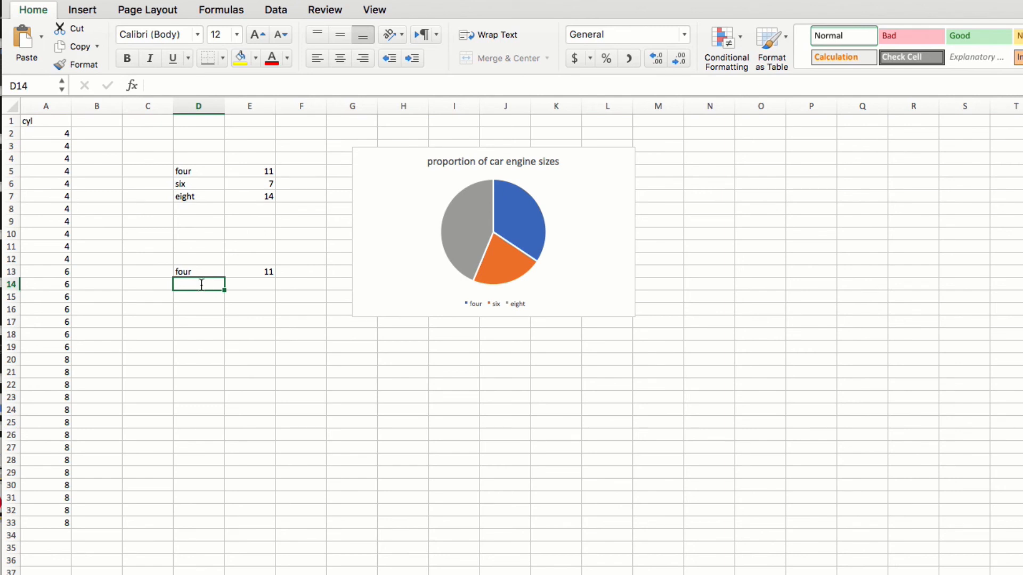
text(six)
text(eight)
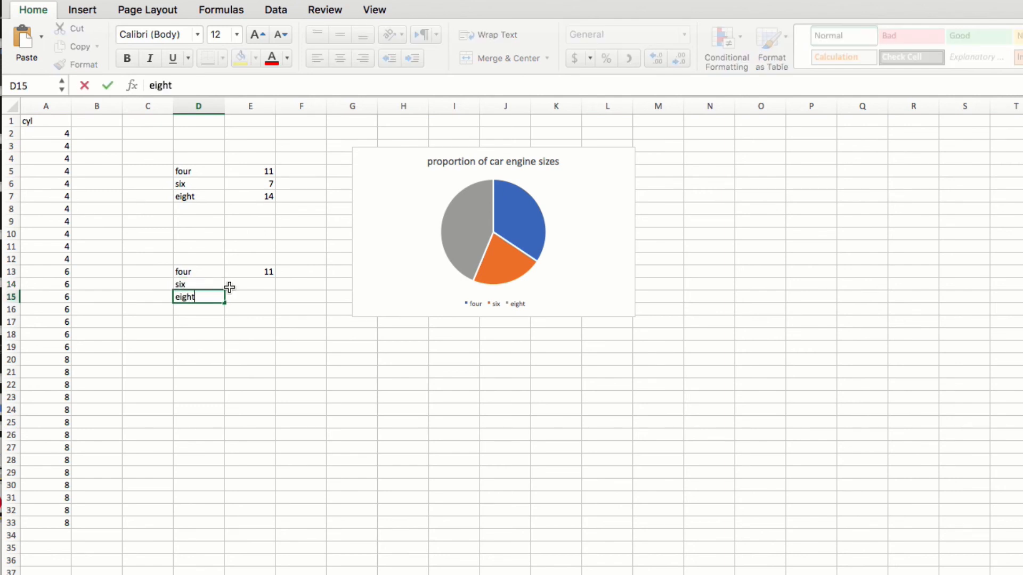
Step: Count the six-cylinder entries in E14 with =COUNTIF(A2:A33,"6")
click(247, 285)
text(=count)
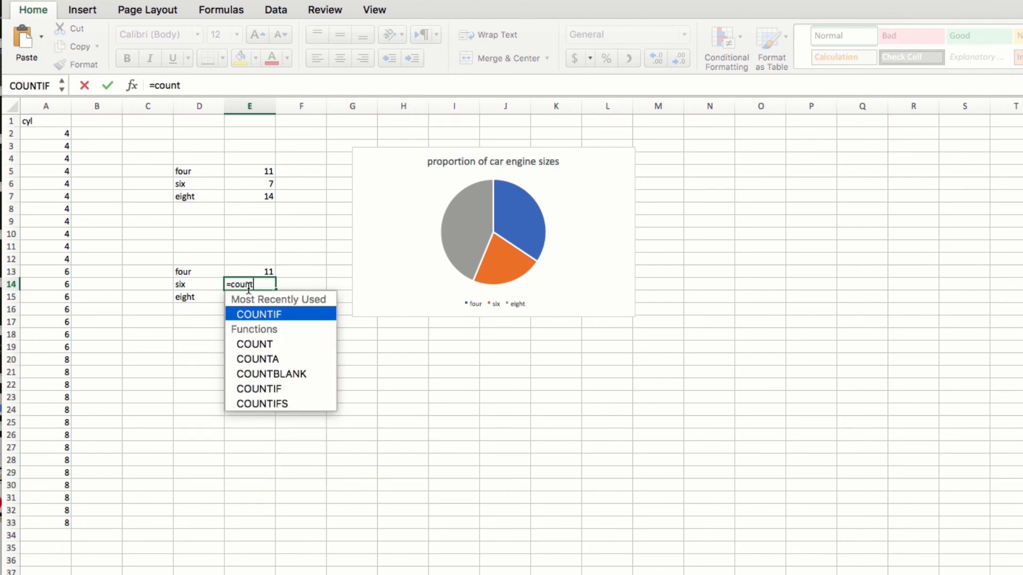
key(Tab)
drag(54, 134, 52, 525)
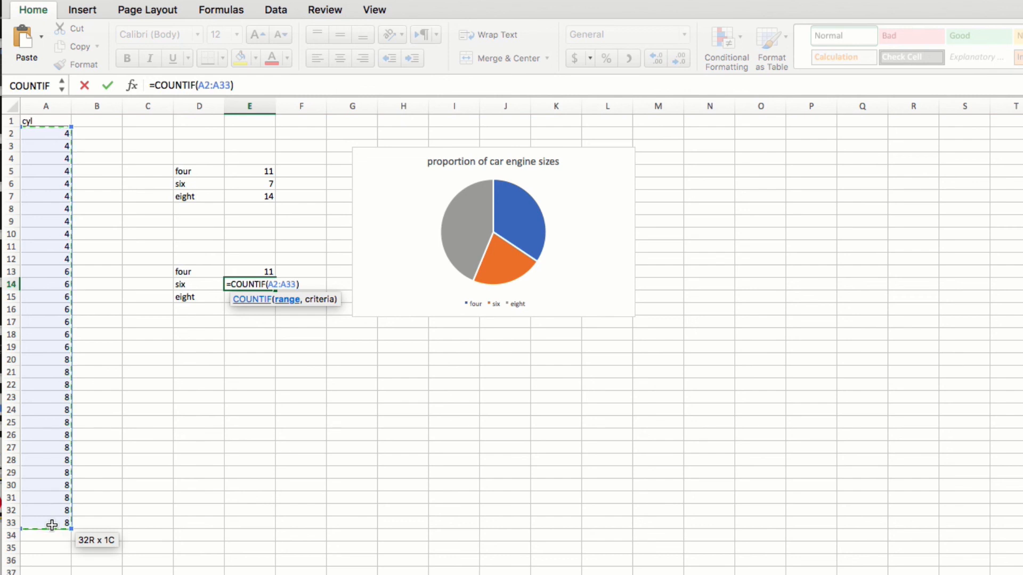
text(,"6)
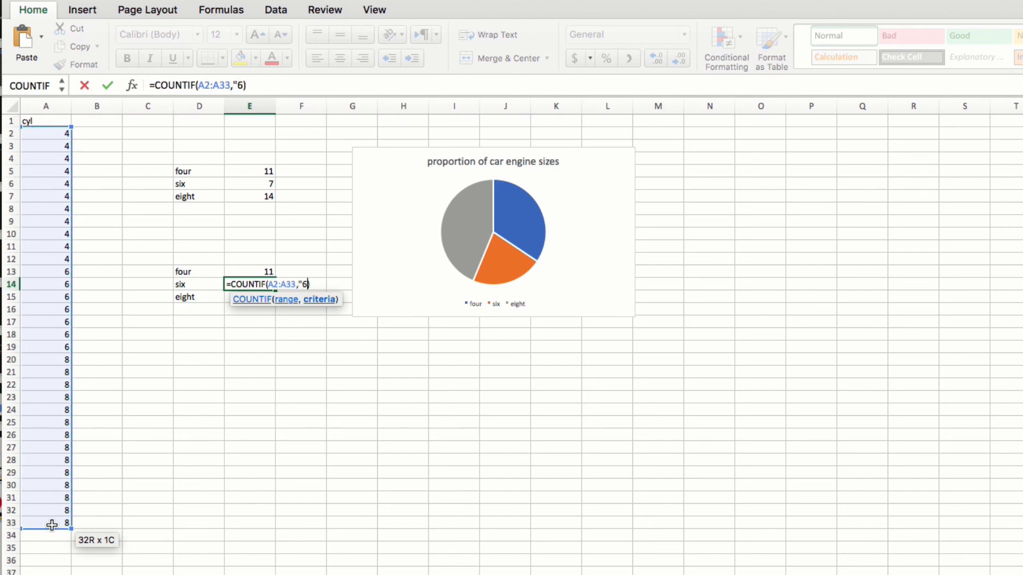
text(")))
key(BackSpace)
key(Return)
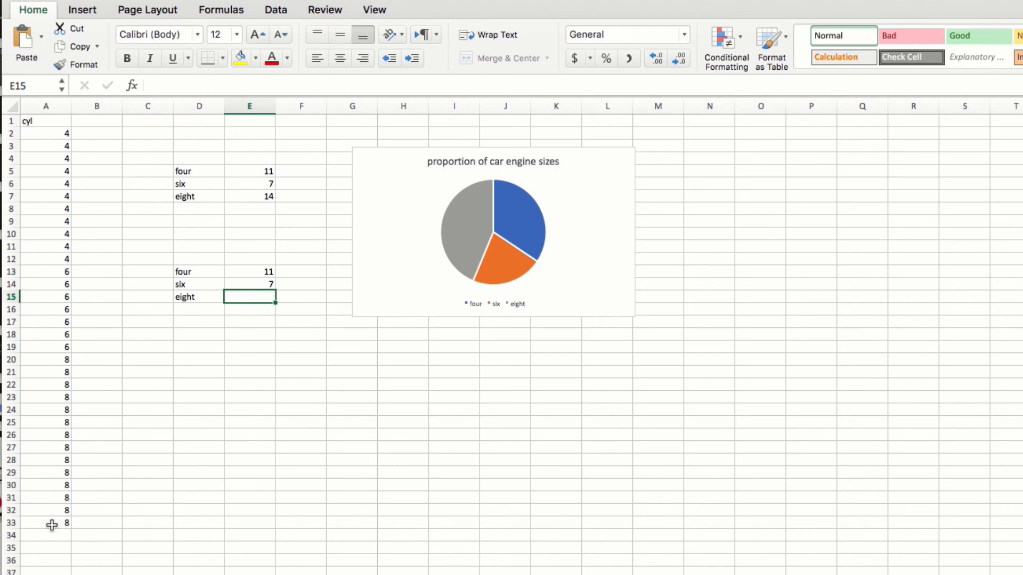
Step: Count the eight-cylinder entries in E15 with a COUNTIF formula over A2:A33 using the criterion "8"
text(=countii)
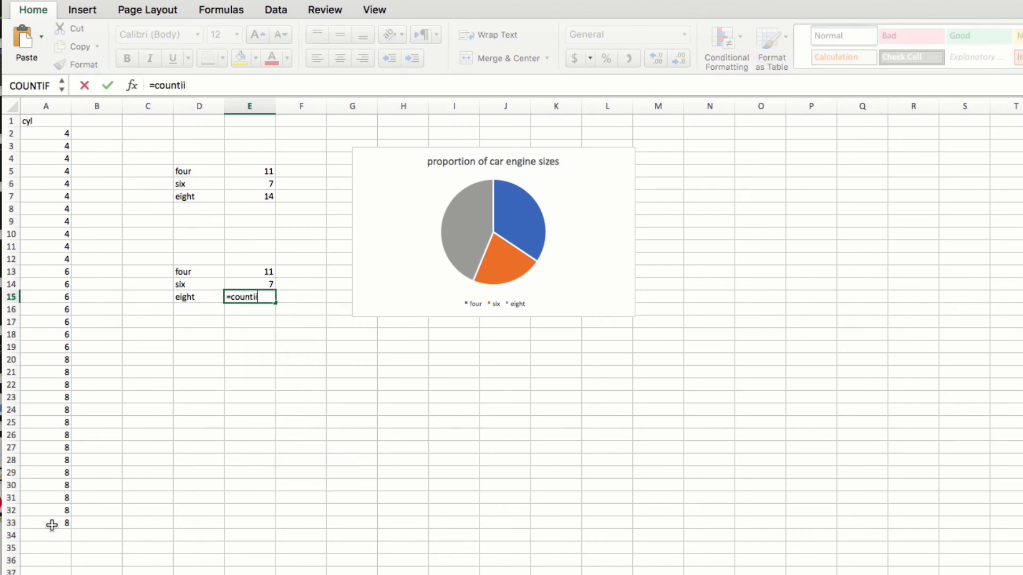
key(BackSpace)
text(f)
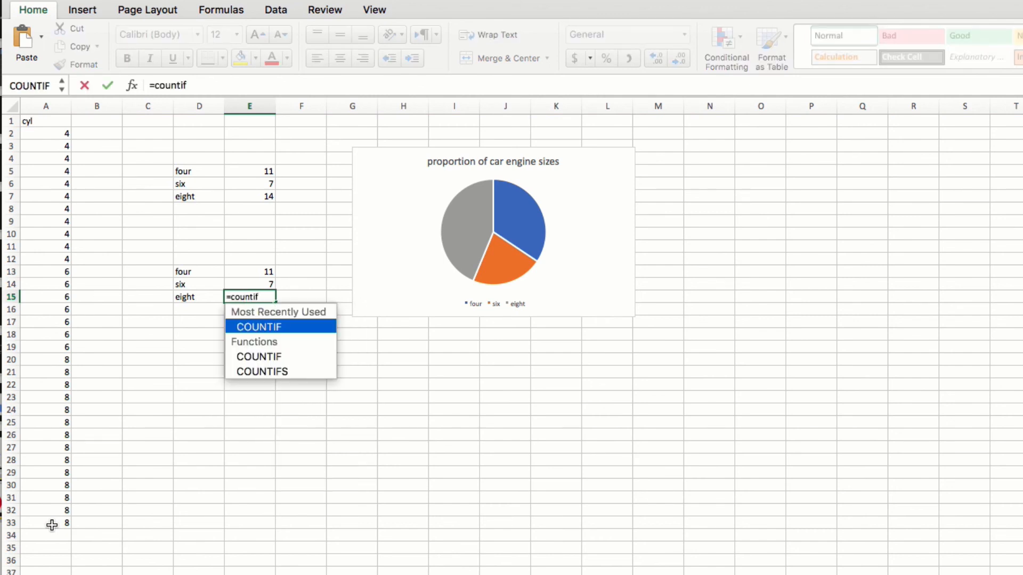
double_click(265, 326)
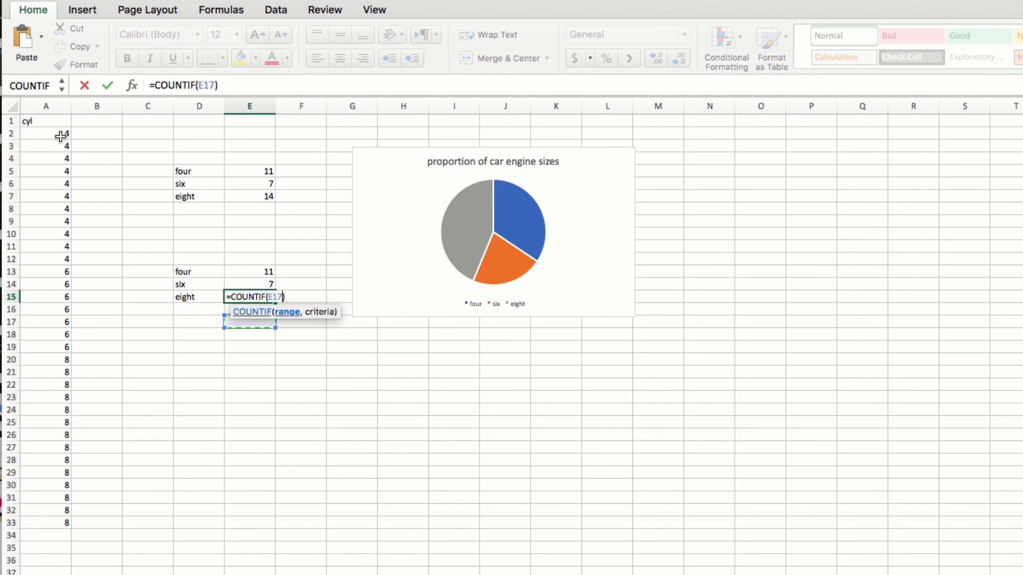
drag(62, 134, 55, 526)
text(,"8)
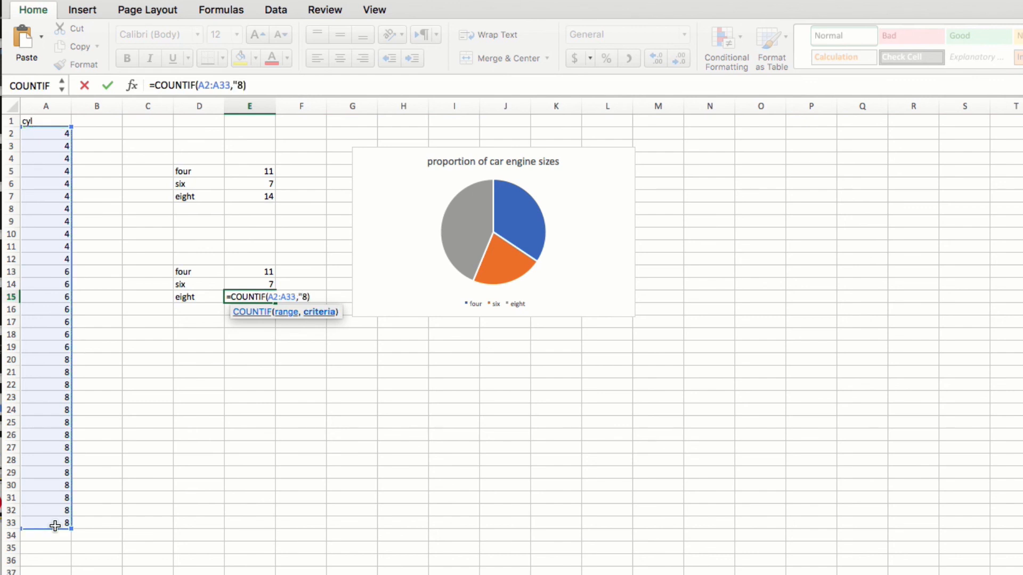
key(Return)
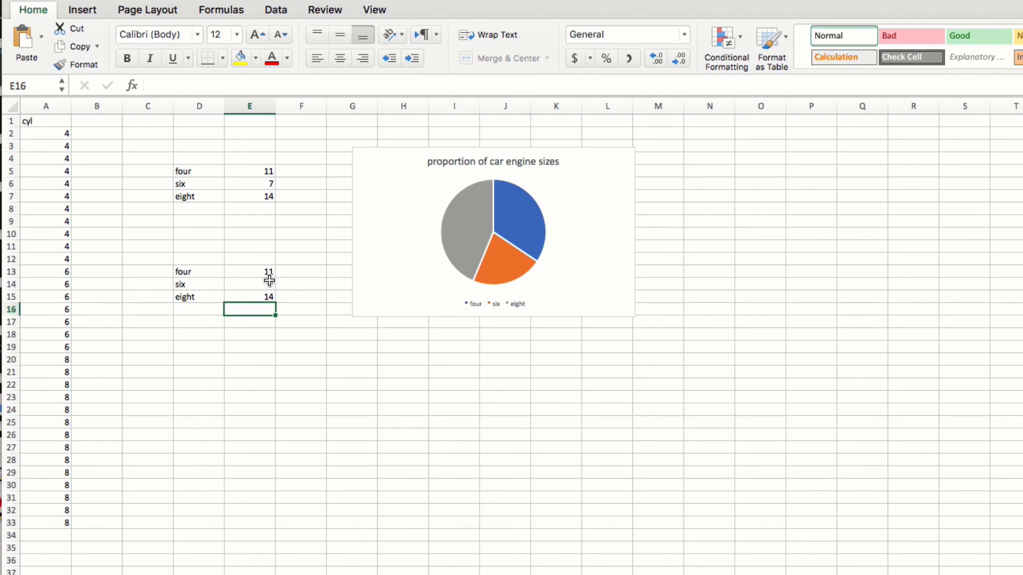
Step: Insert a standard pie chart from D13:E15 and move it clear of the existing pie chart, across columns M to R
drag(205, 270, 259, 299)
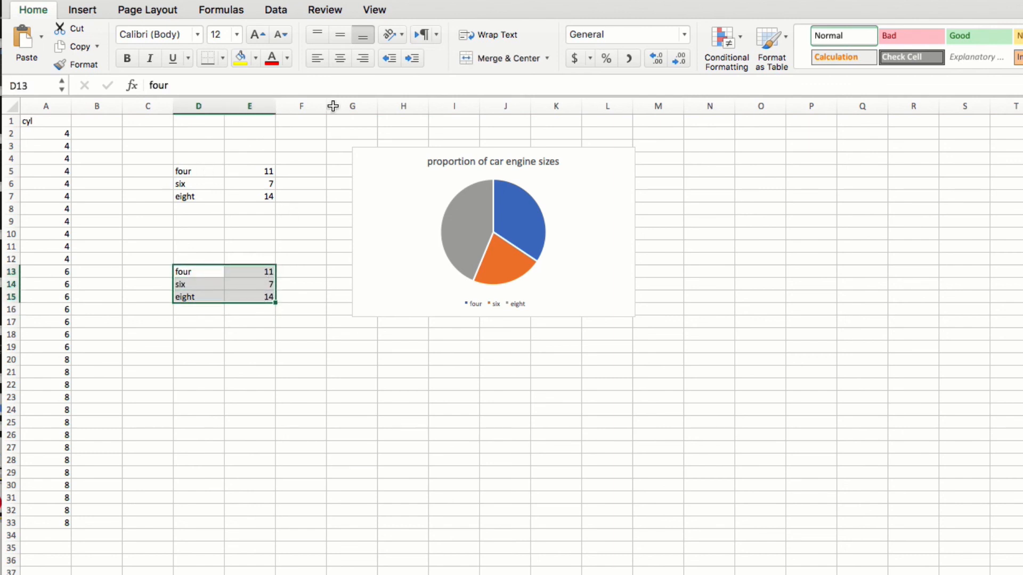
click(83, 10)
click(643, 39)
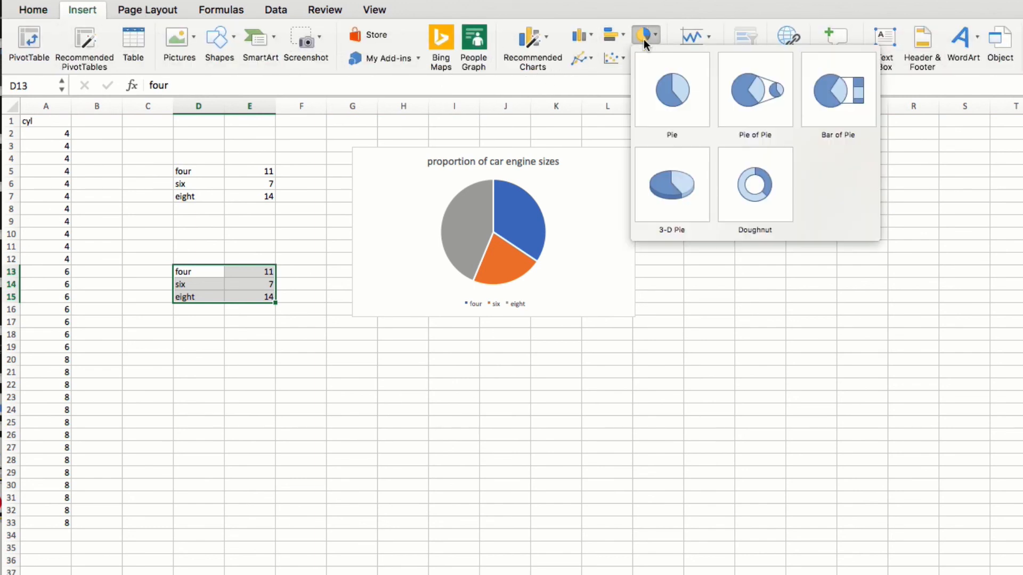
click(662, 73)
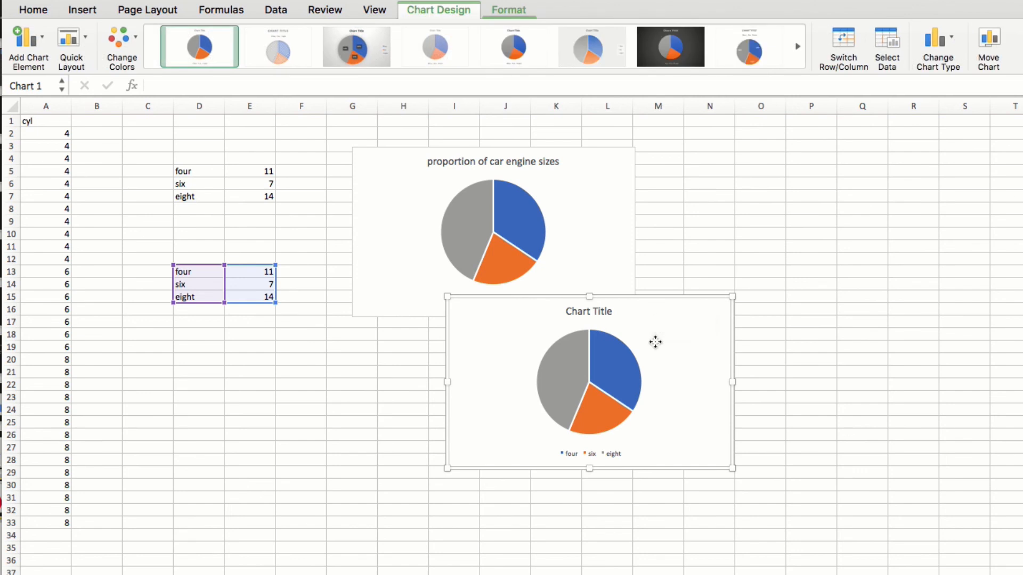
drag(655, 343, 836, 381)
Step: Change the new pie chart's title to "proportion of car engine sizes"
click(762, 352)
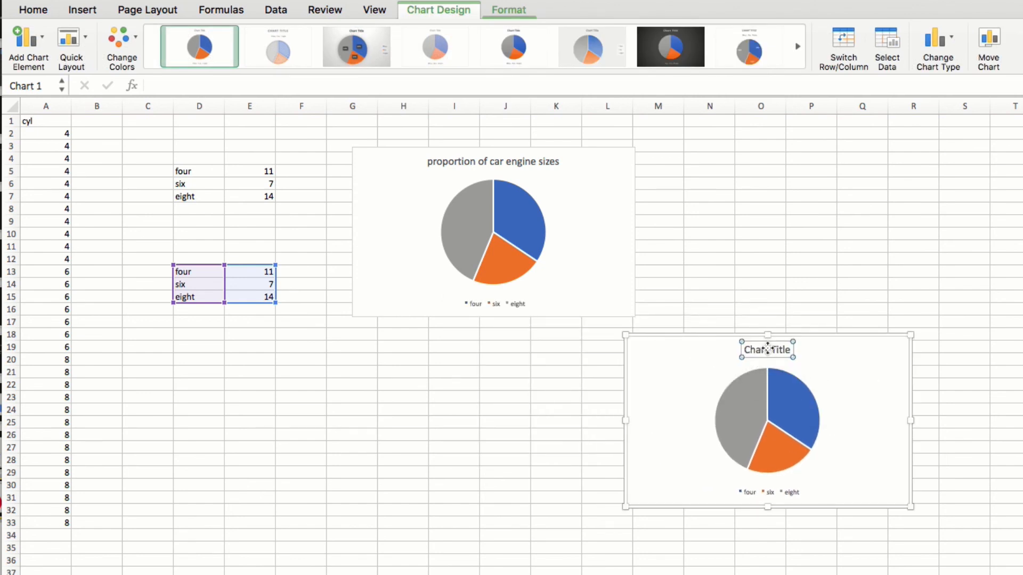
triple_click(767, 348)
text(proportion of)
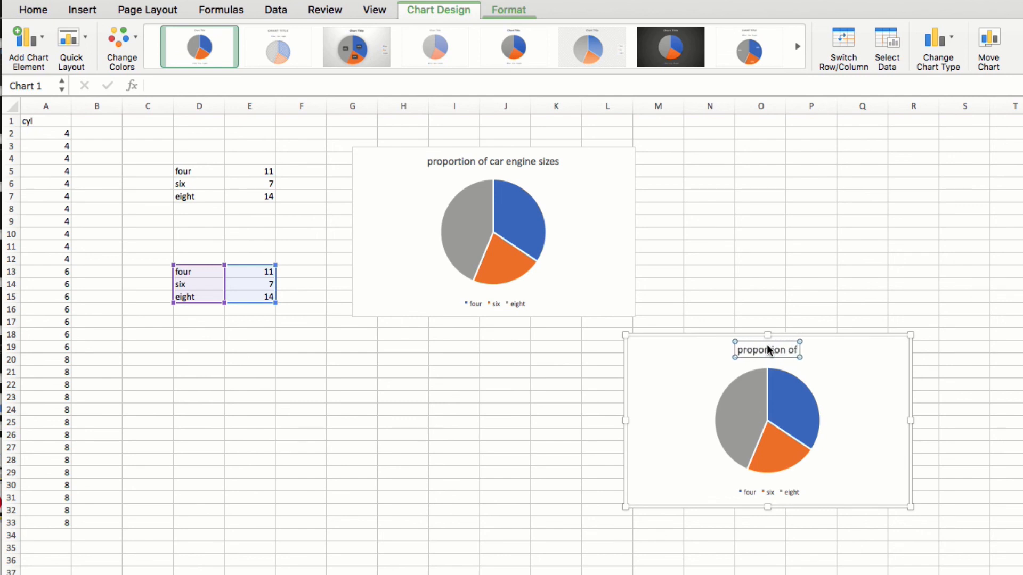
text( car engine sizes in)
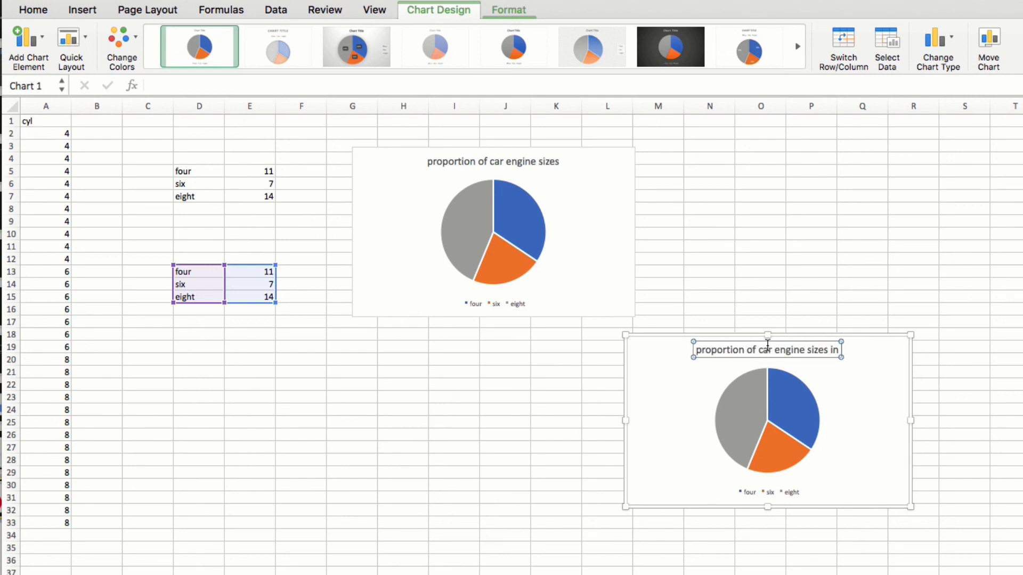
text( cars)
key(BackSpace)
key(BackSpace)
key(BackSpace)
key(BackSpace)
text(mtcars)
key(BackSpace)
key(BackSpace)
key(BackSpace)
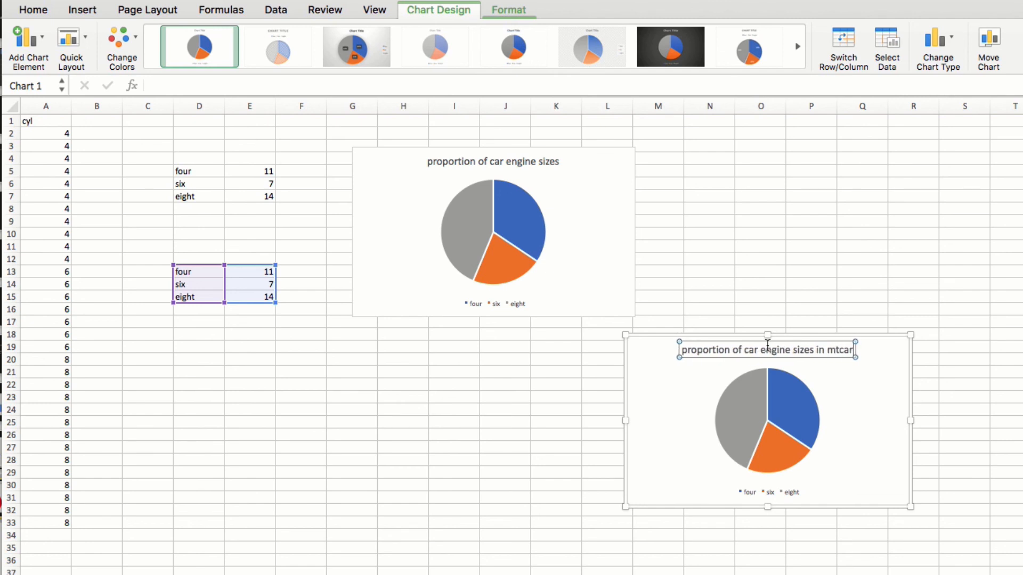
key(BackSpace)
key(BackSpace)
key(BackSpace)
key(BackSpace)
key(BackSpace)
key(BackSpace)
key(BackSpace)
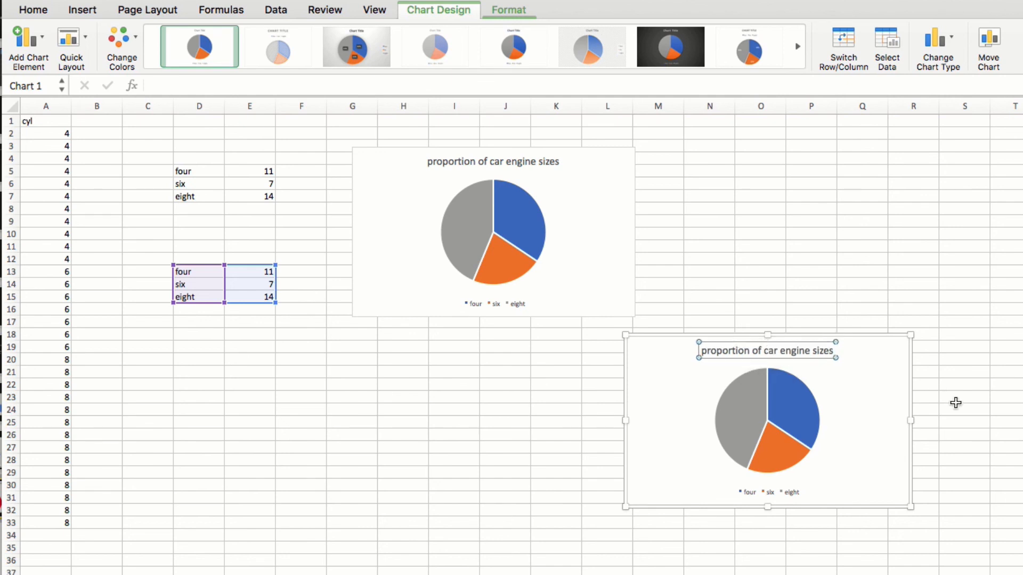
click(965, 446)
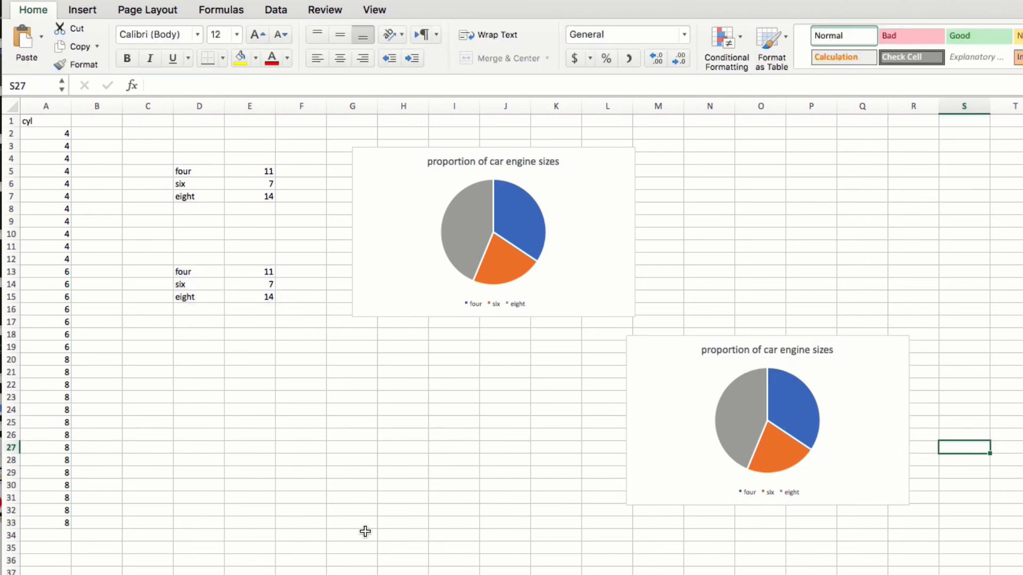